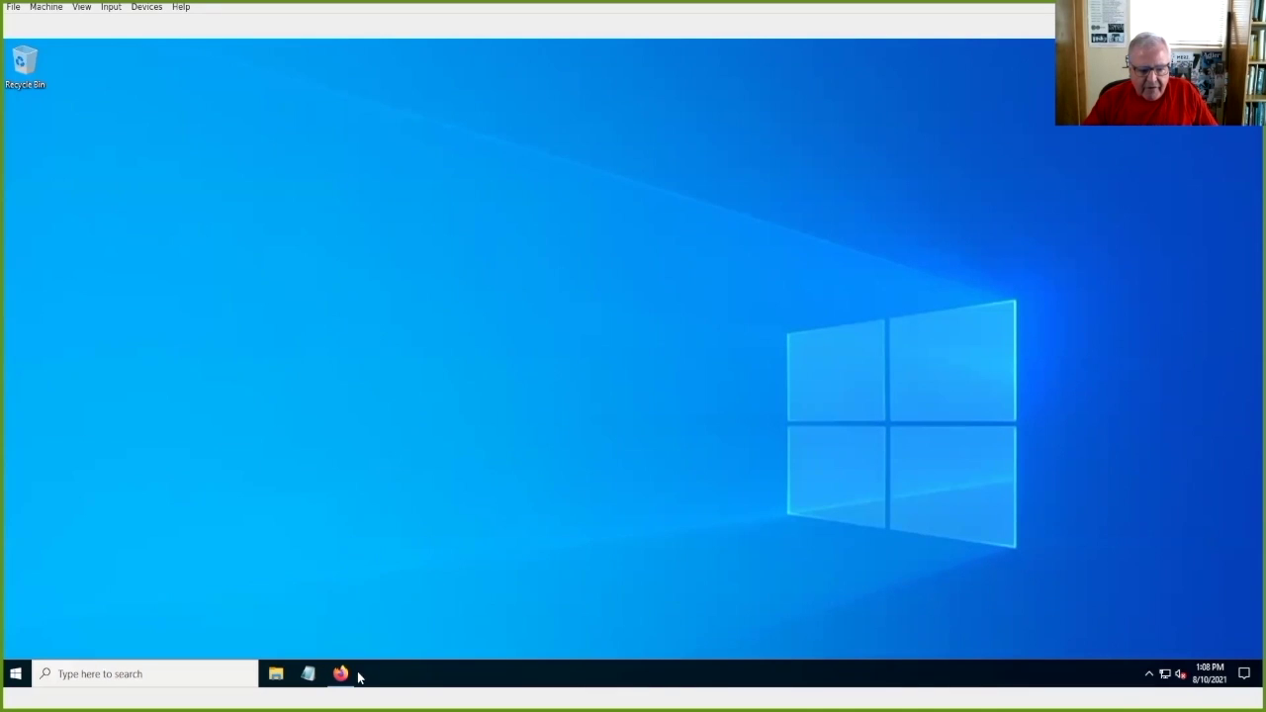
Step: Restore the Firefox Lockwise logins window from the taskbar
click(348, 629)
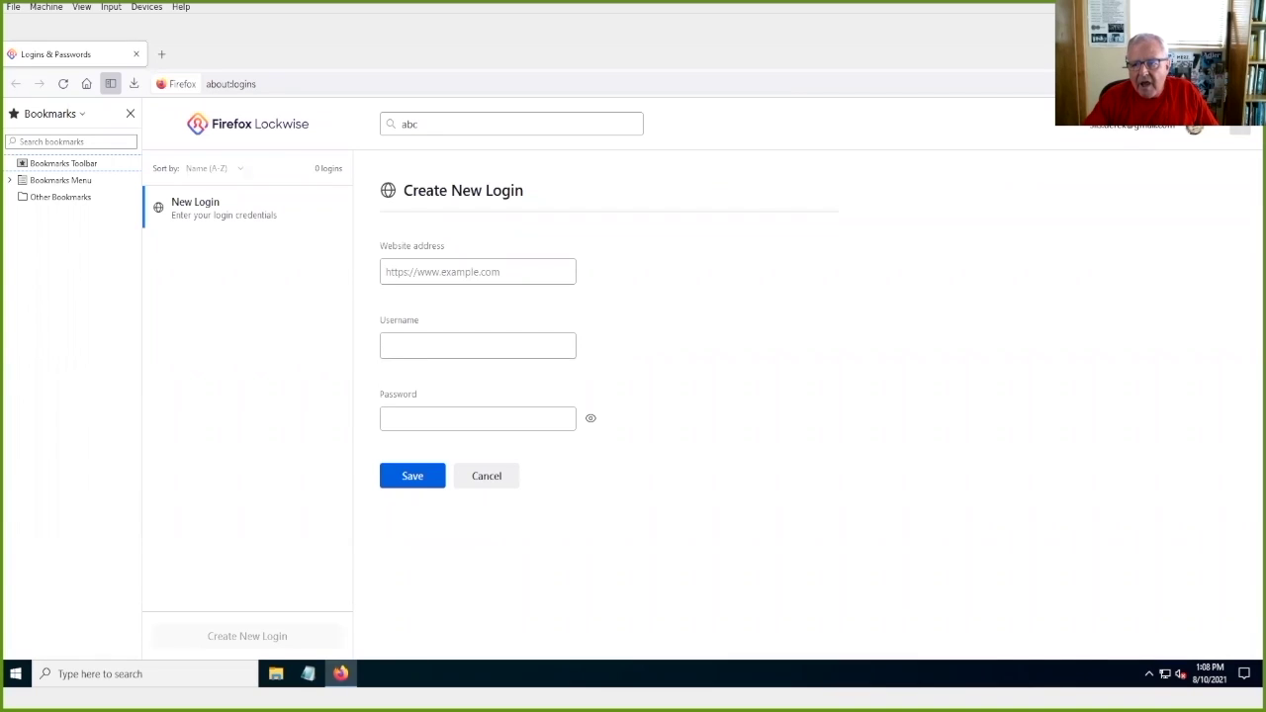
Step: Export the saved logins as logins.csv to 16GB USB (D:), confirming with the Windows PIN
click(1232, 133)
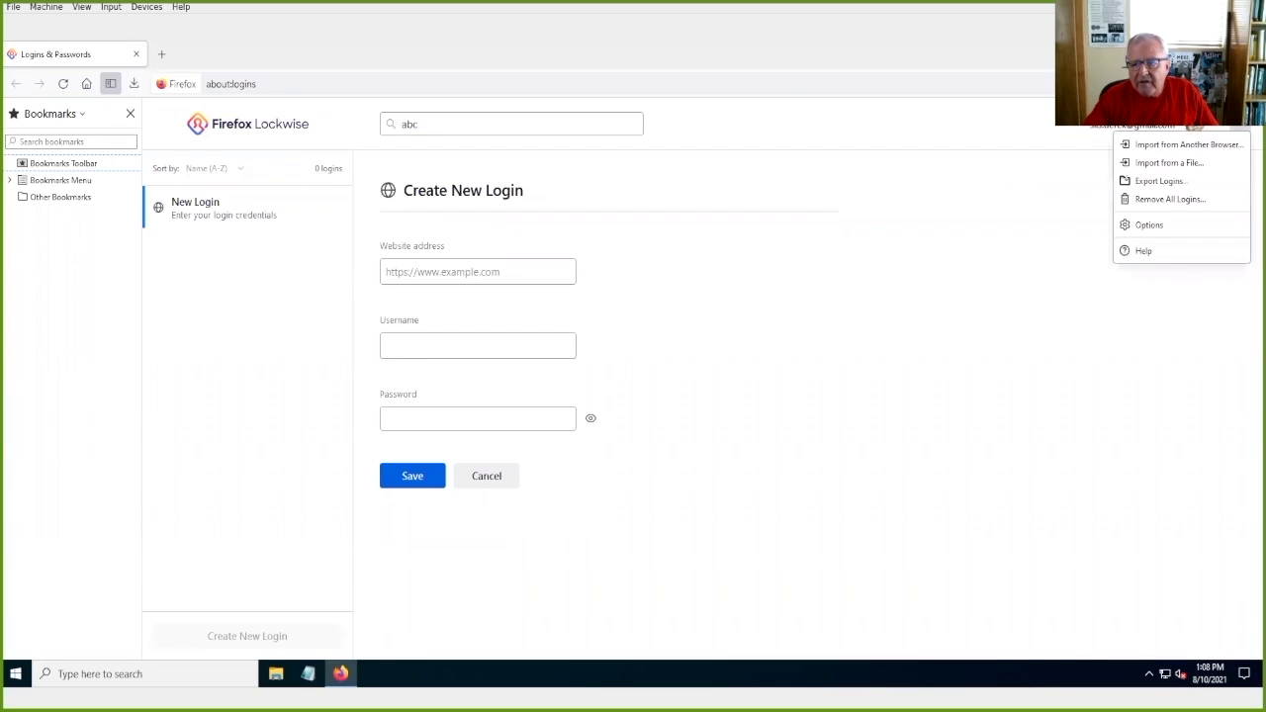
click(1188, 184)
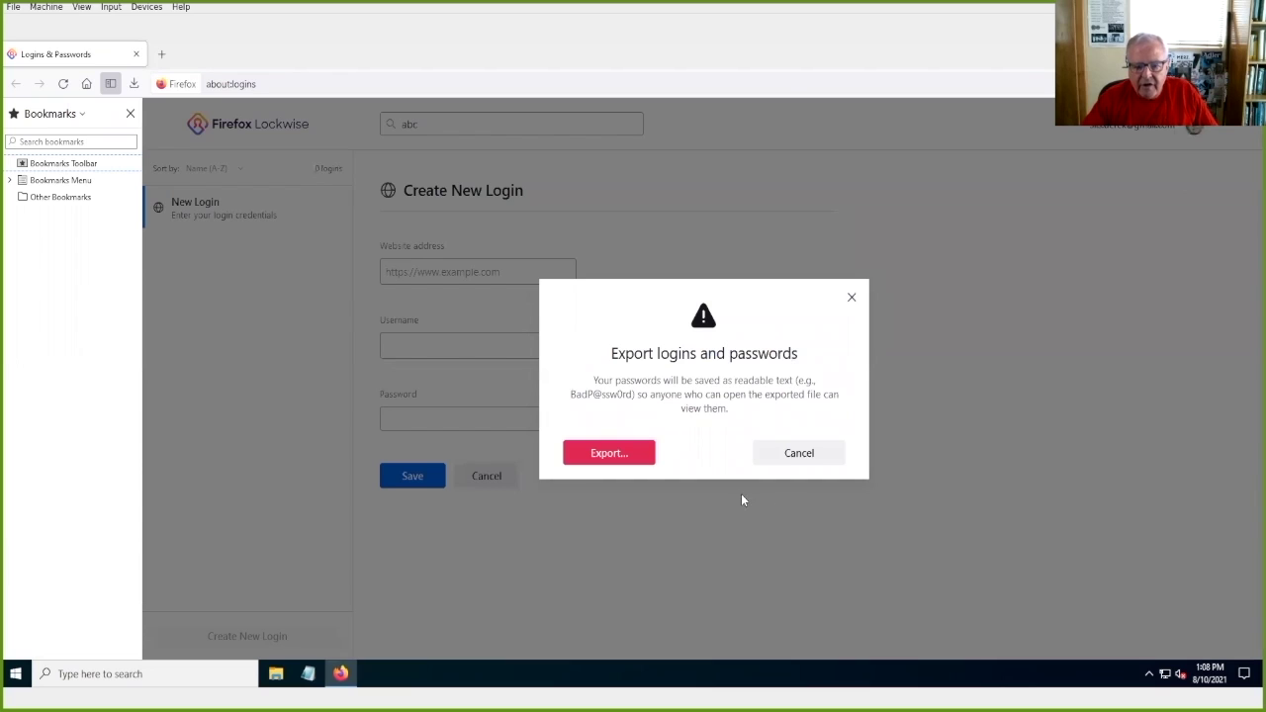
click(605, 455)
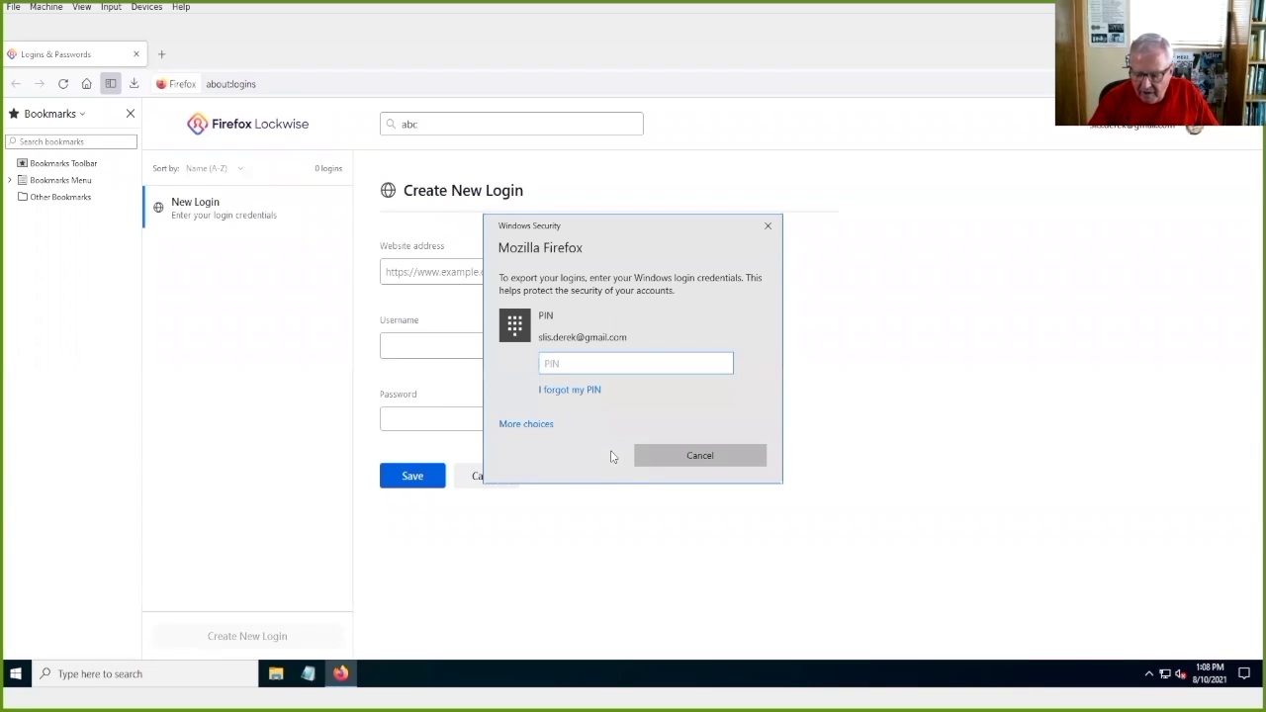
text(1234)
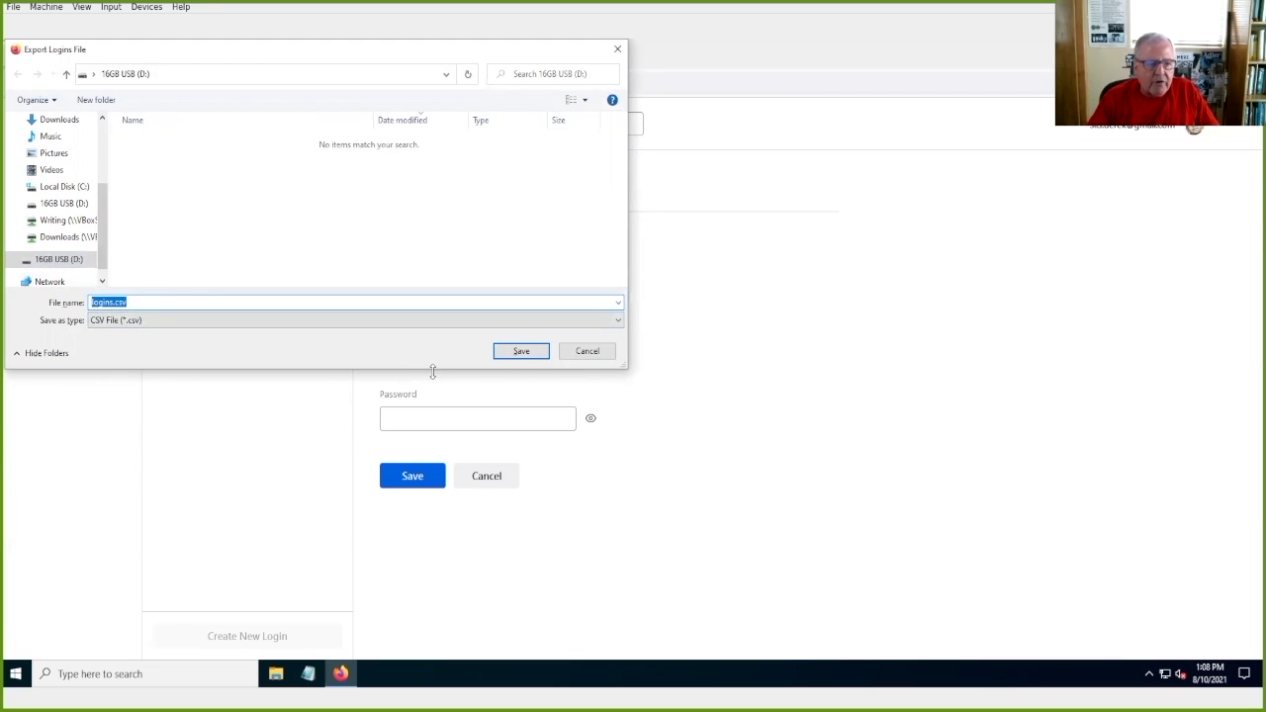
click(502, 353)
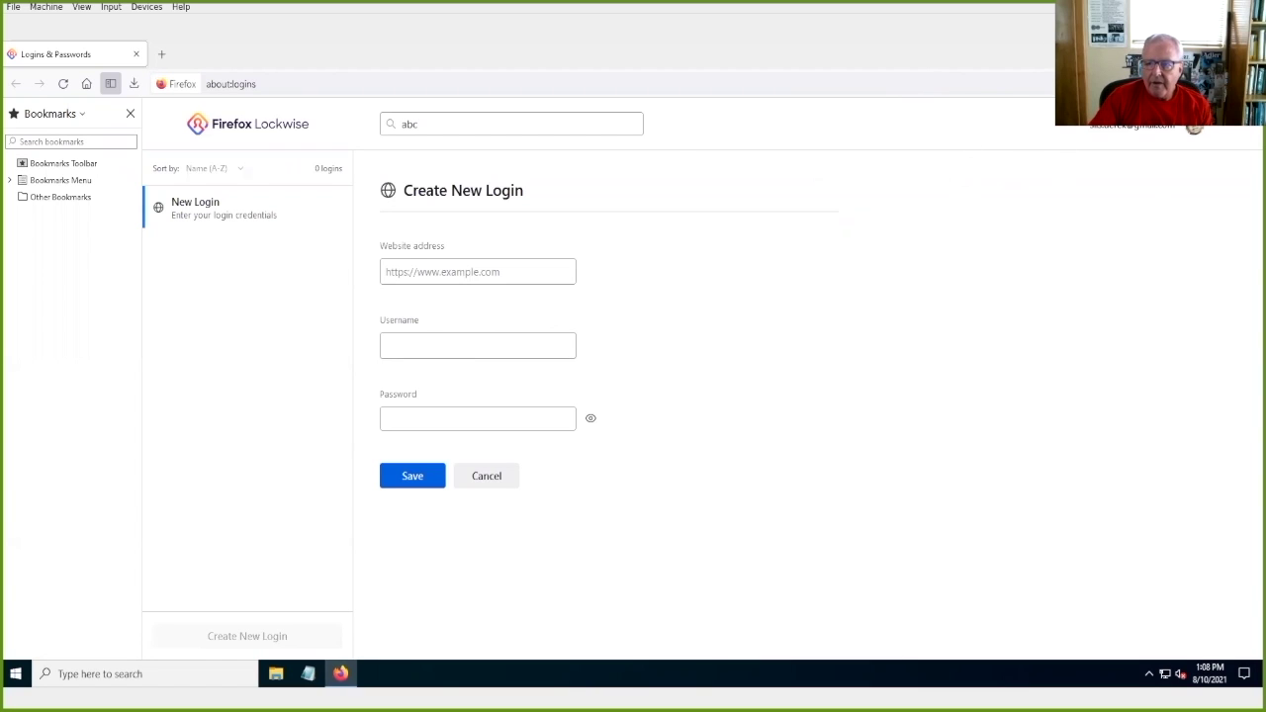
click(1244, 84)
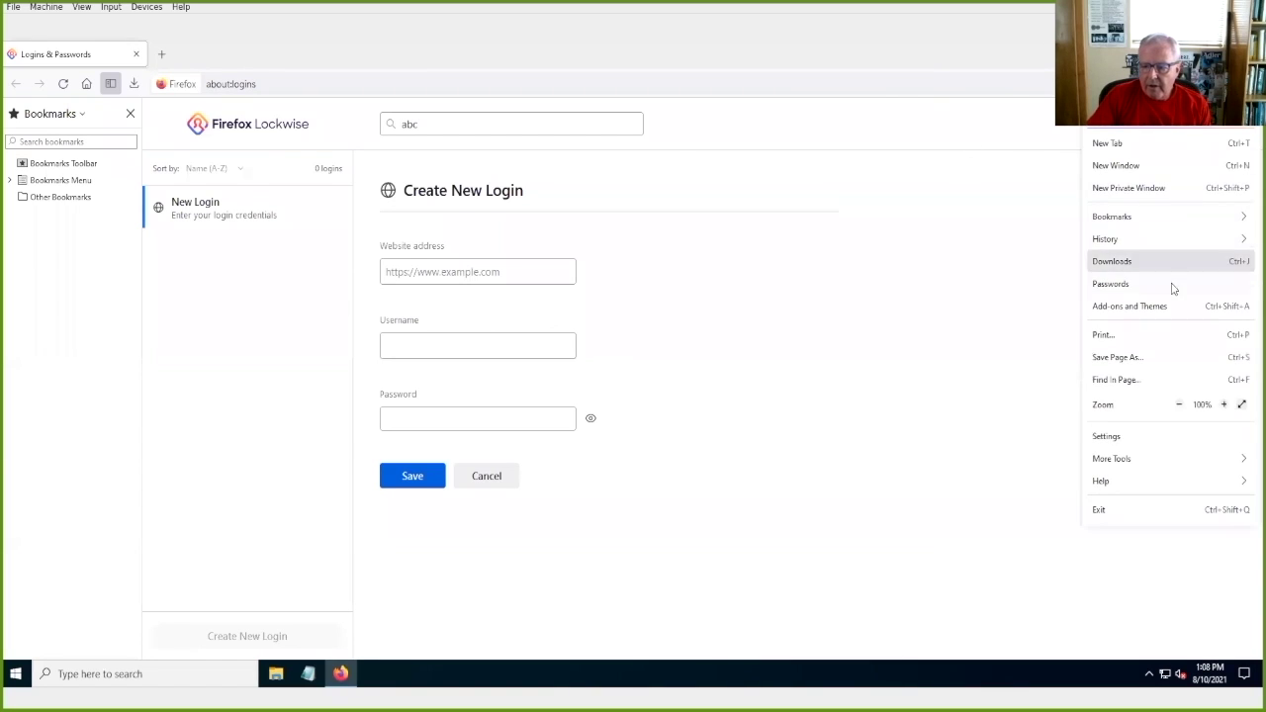
Step: Export bookmarks from the Library to bookmarks.html on the D: drive, then close the Library
click(1100, 218)
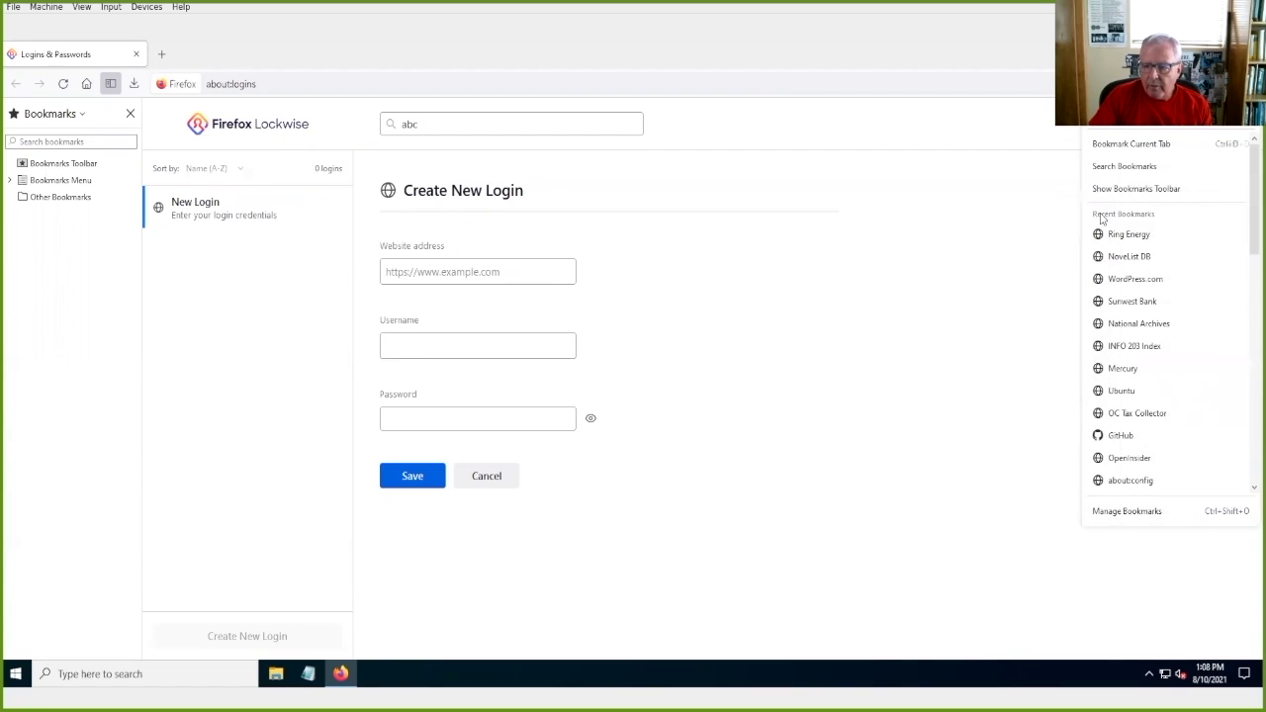
click(1125, 511)
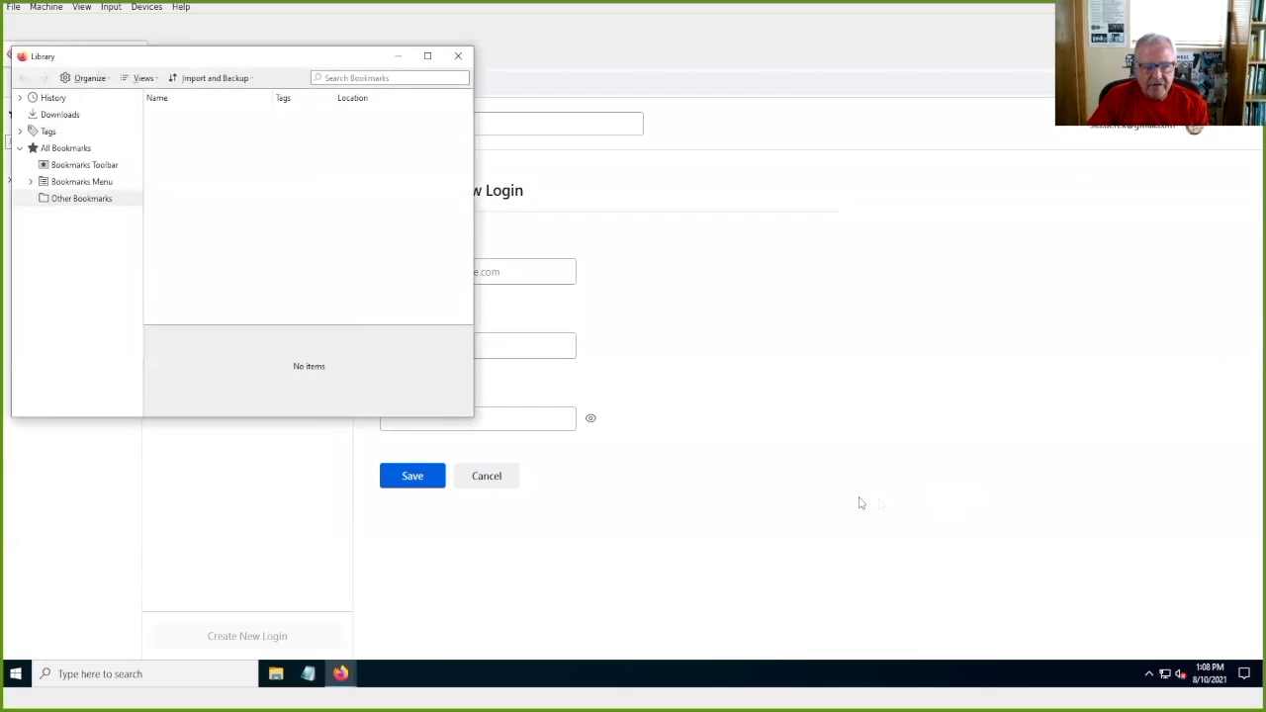
click(211, 85)
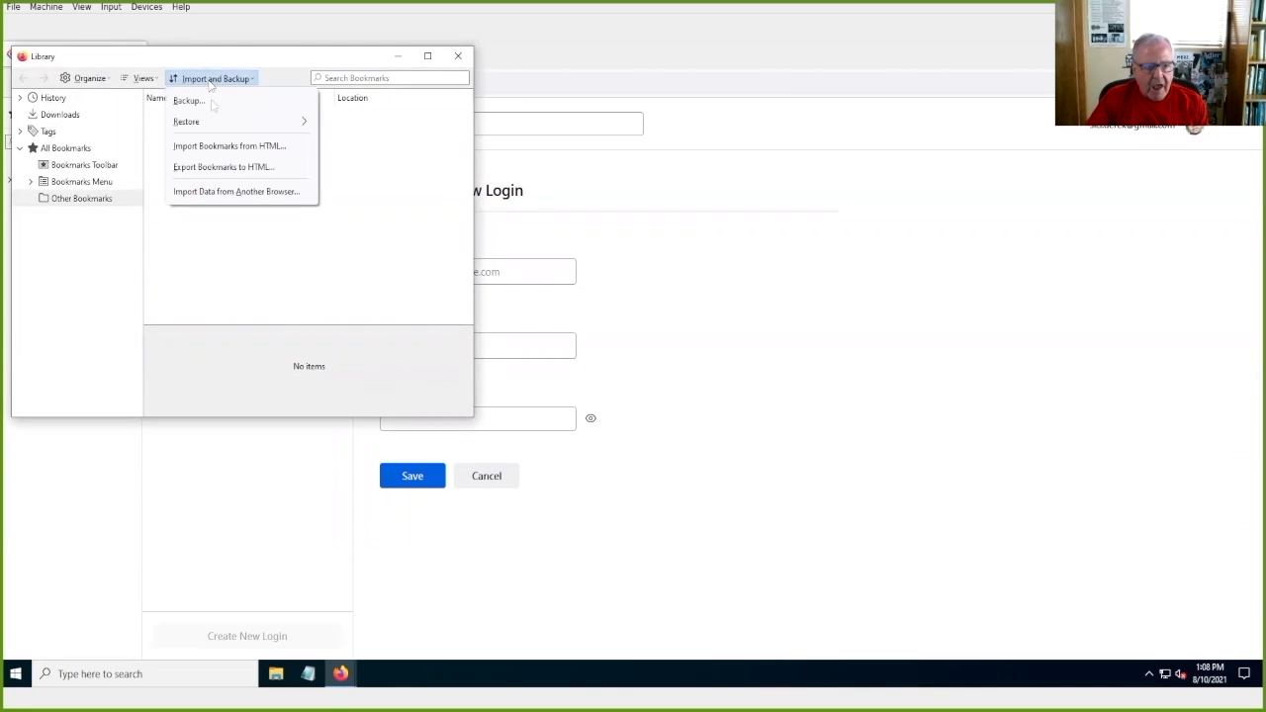
click(235, 170)
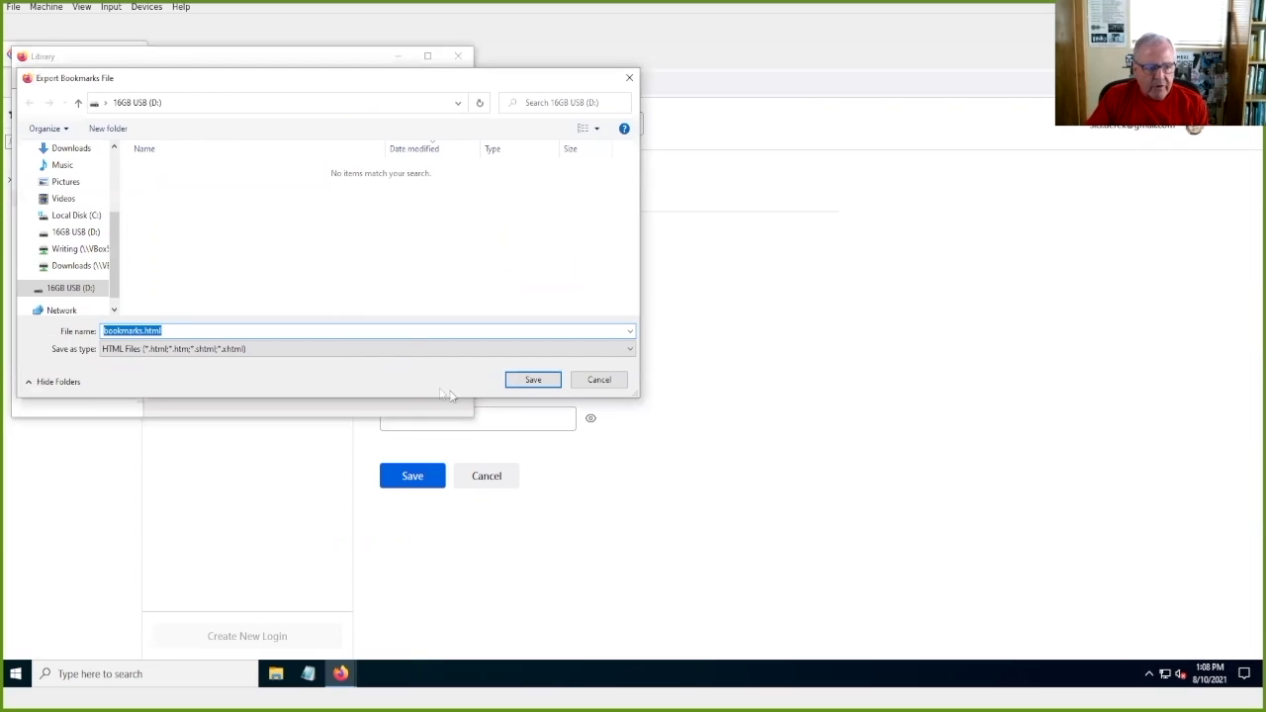
click(521, 381)
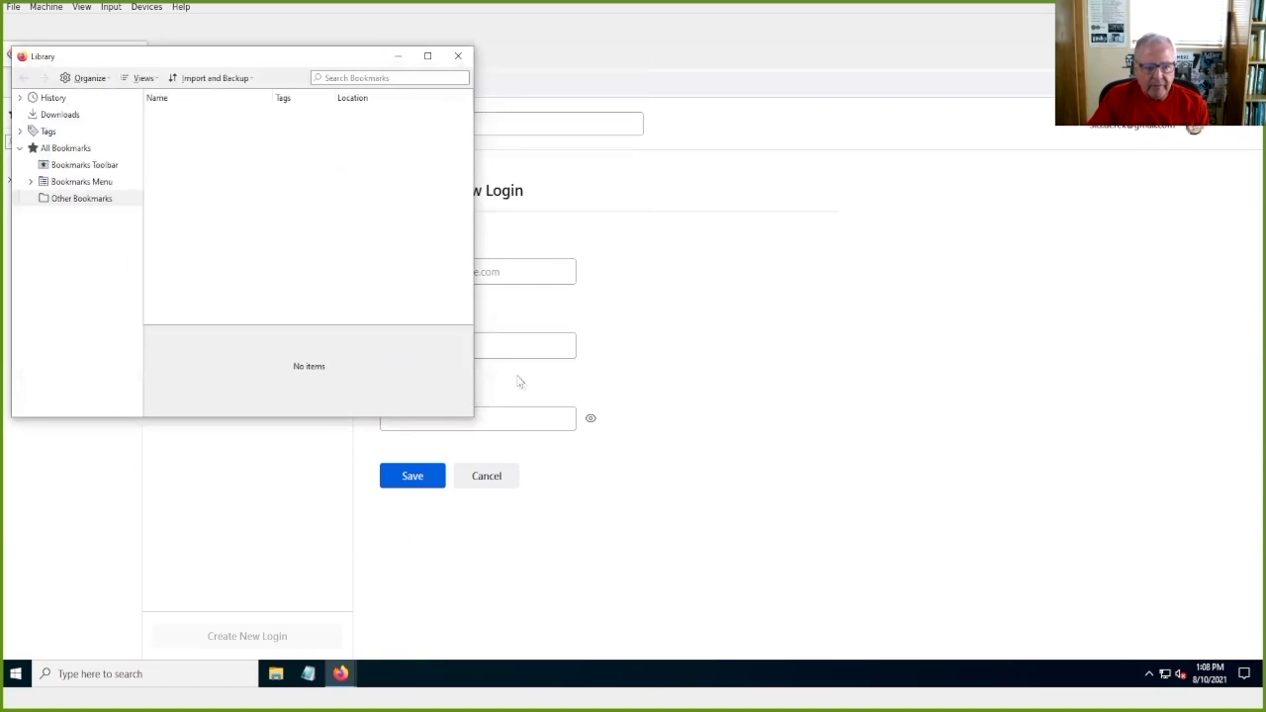
click(459, 57)
Step: Close Firefox and open 16GB USB (D:) in File Explorer to confirm both exported files
click(1242, 54)
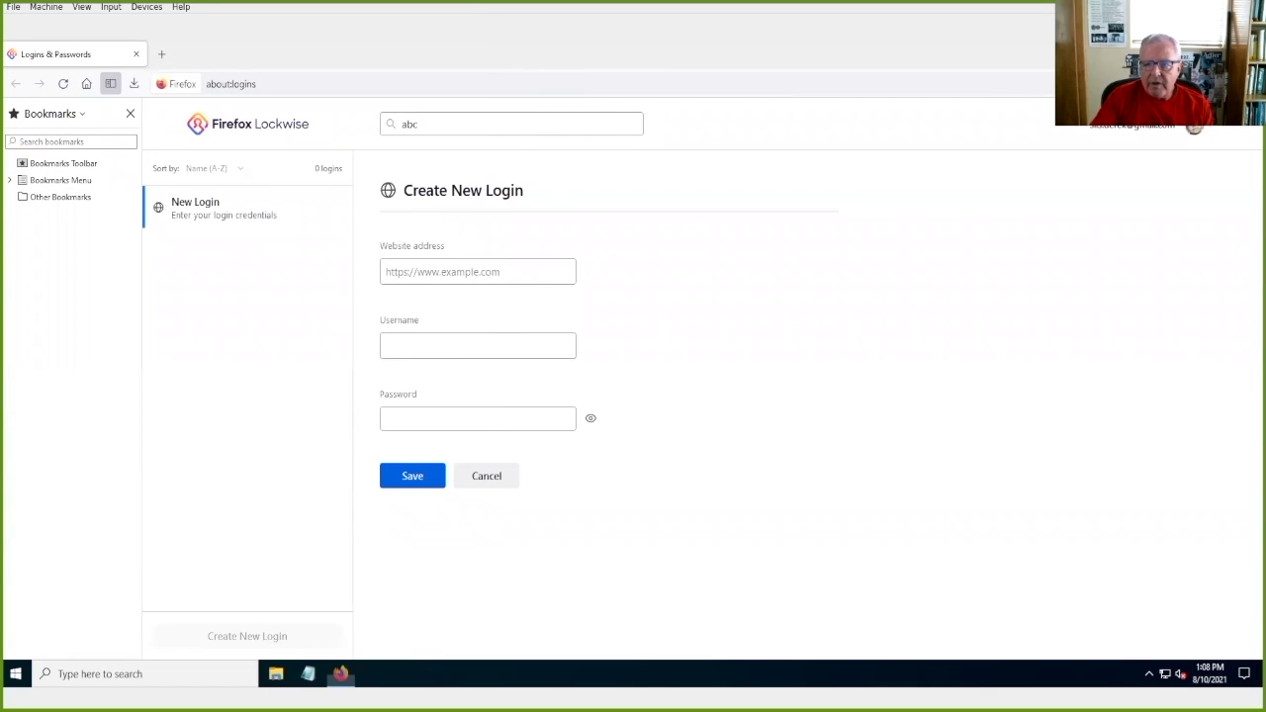
click(275, 673)
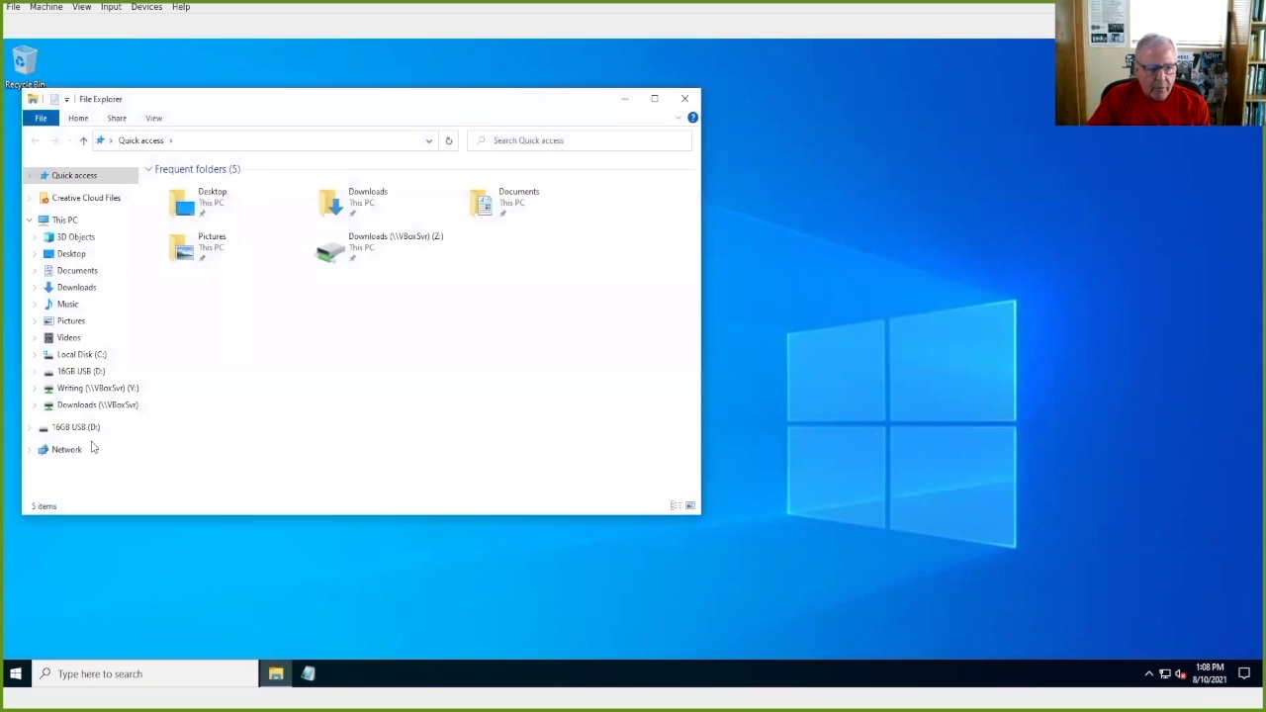
click(79, 429)
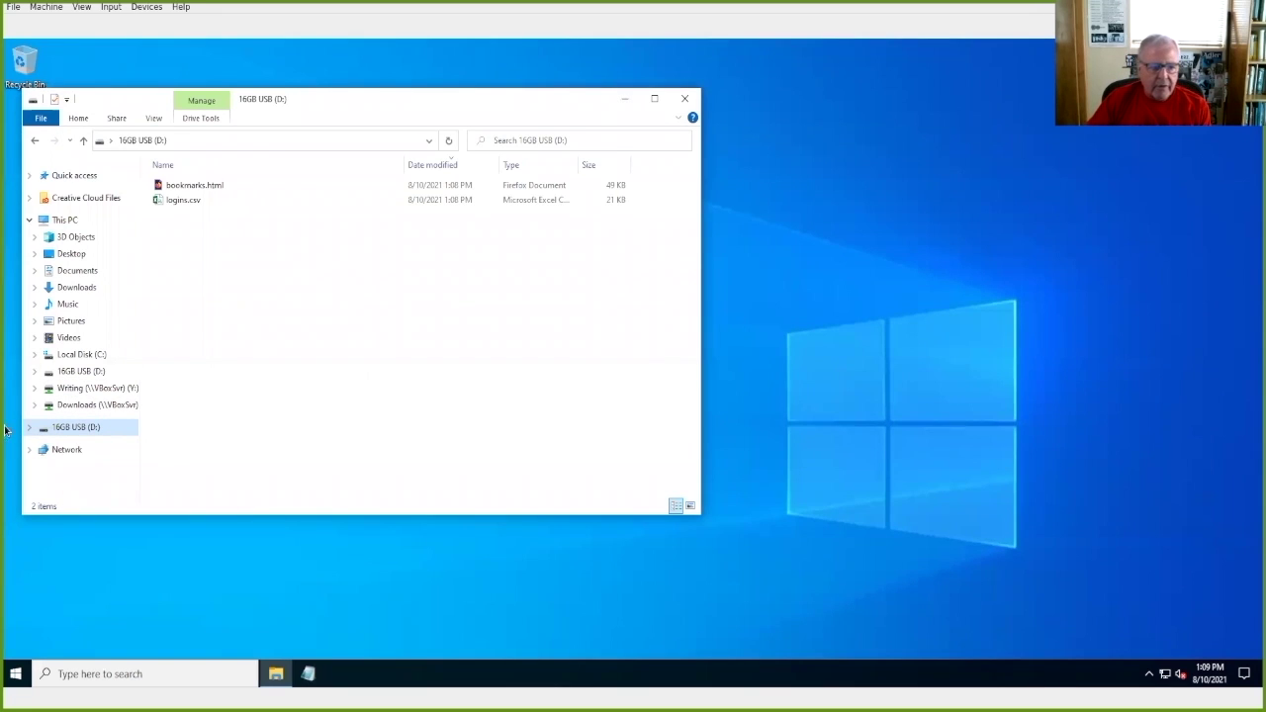
right_click(64, 431)
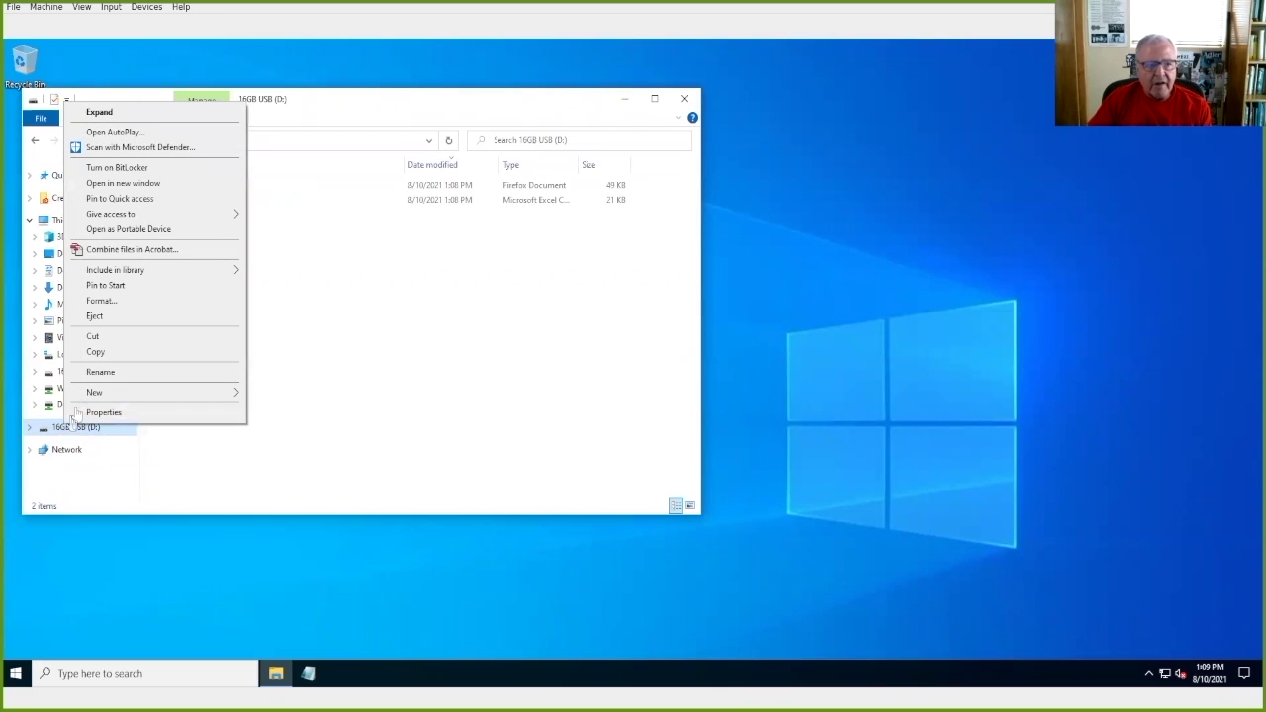
Step: Turn on BitLocker for D: using password unlock, entering and confirming the password
click(111, 168)
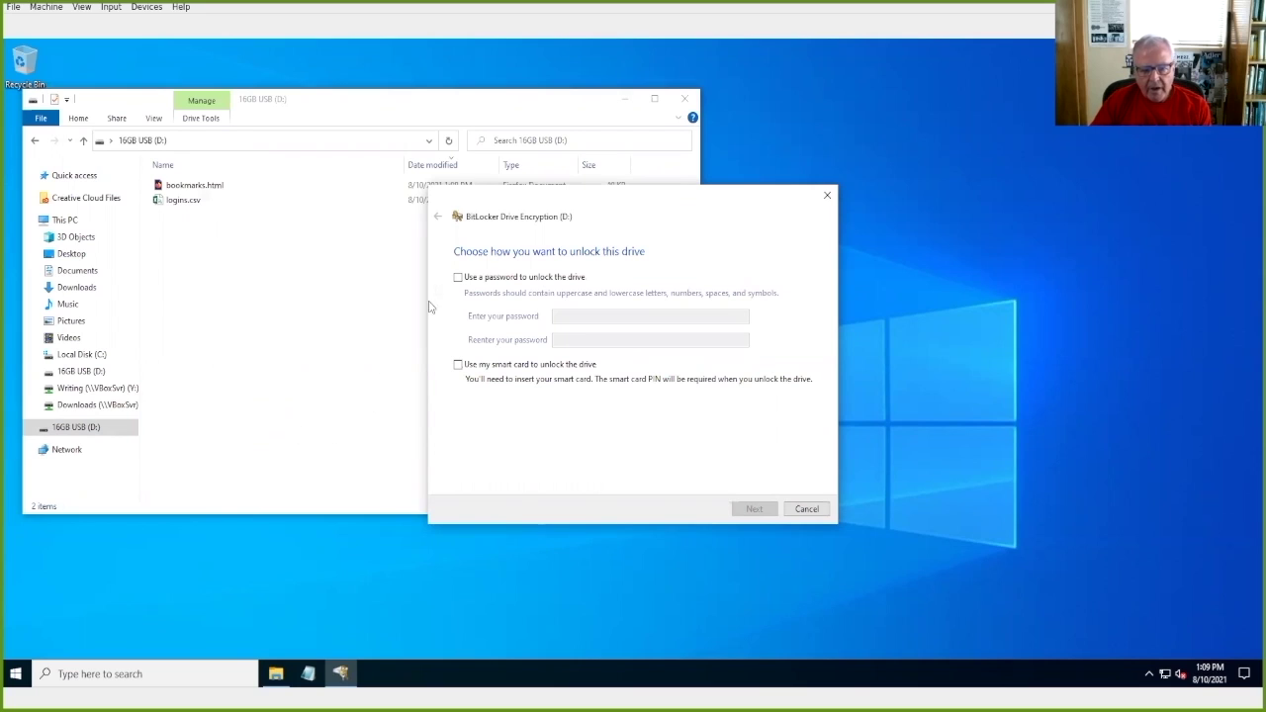
click(458, 277)
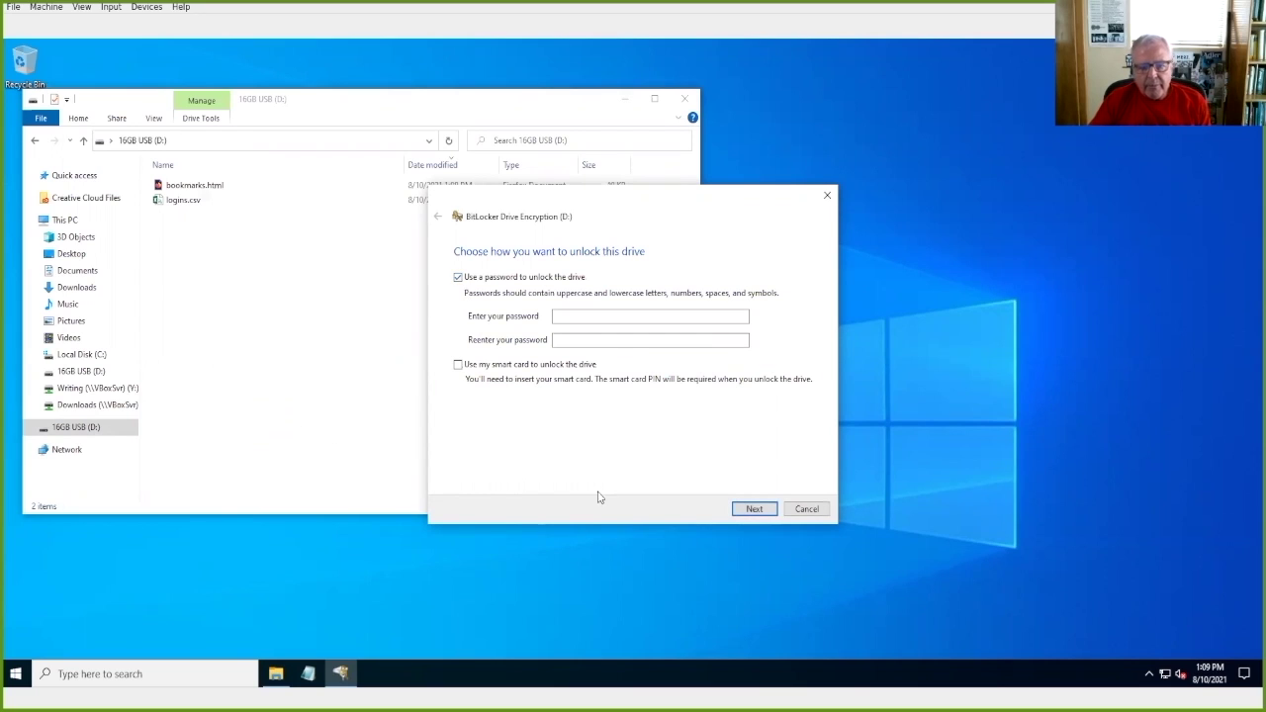
click(559, 314)
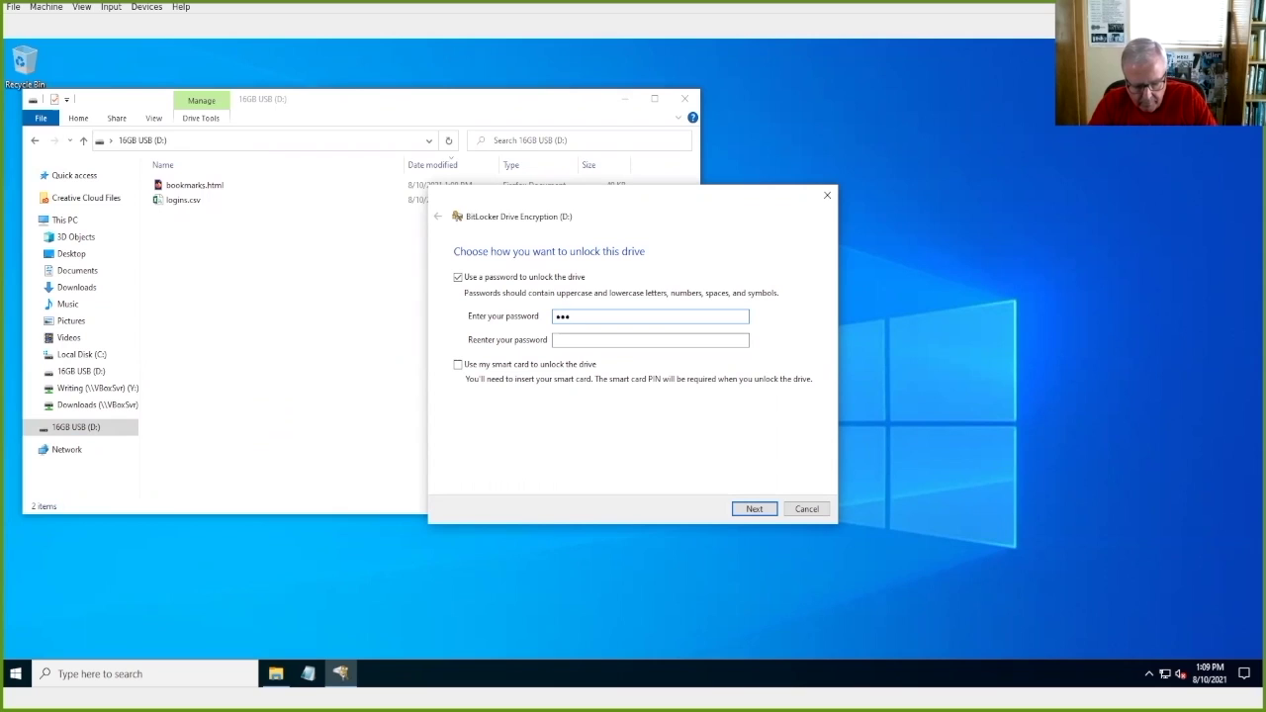
text(•••••)
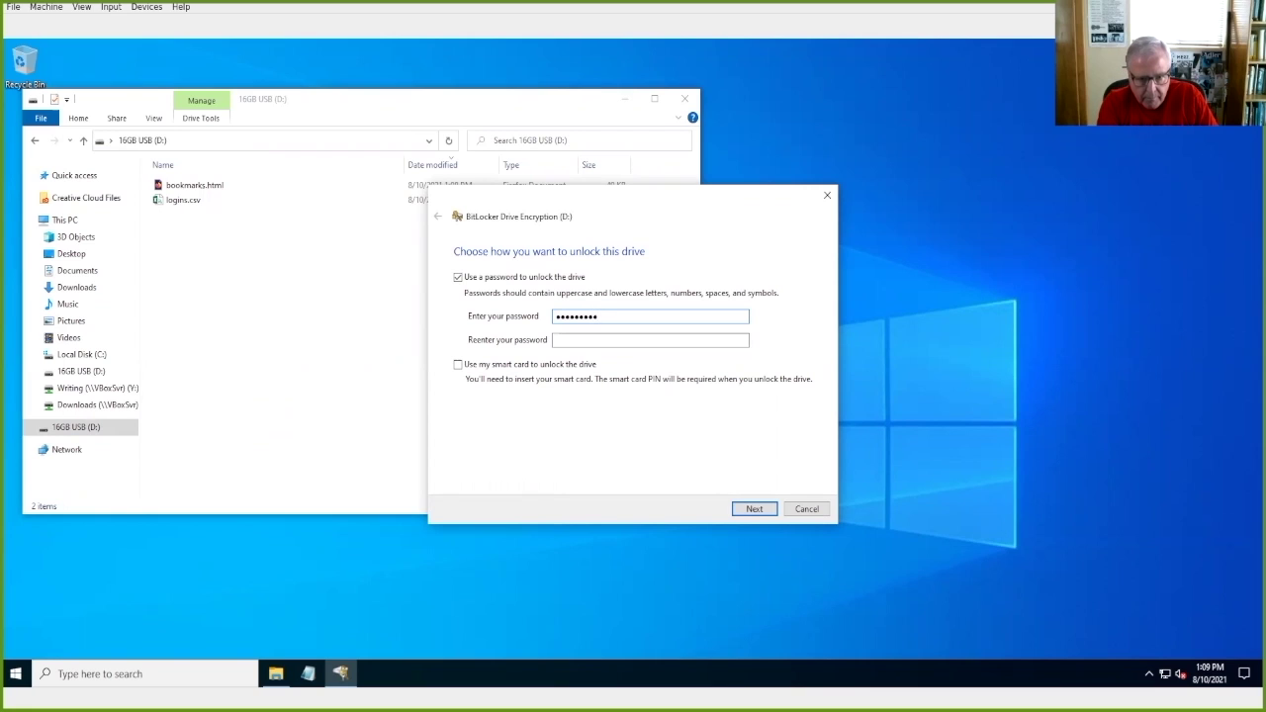
click(650, 339)
text(•)
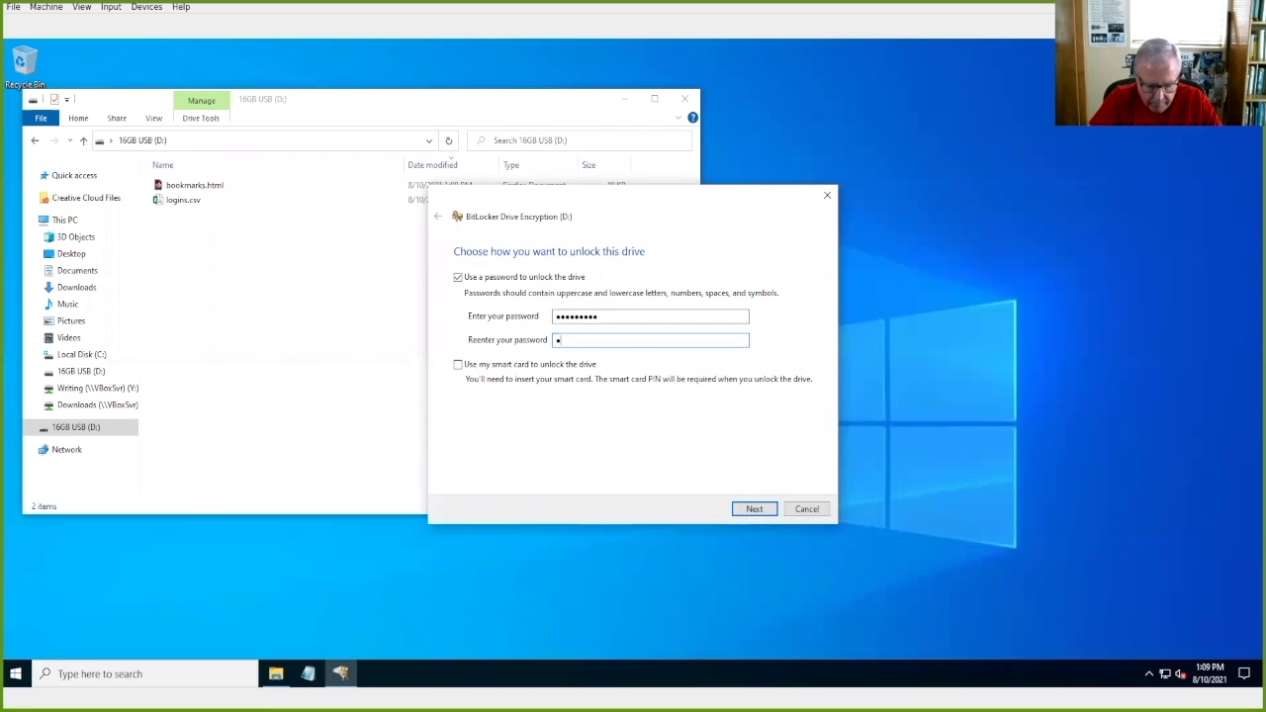
text(•••••)
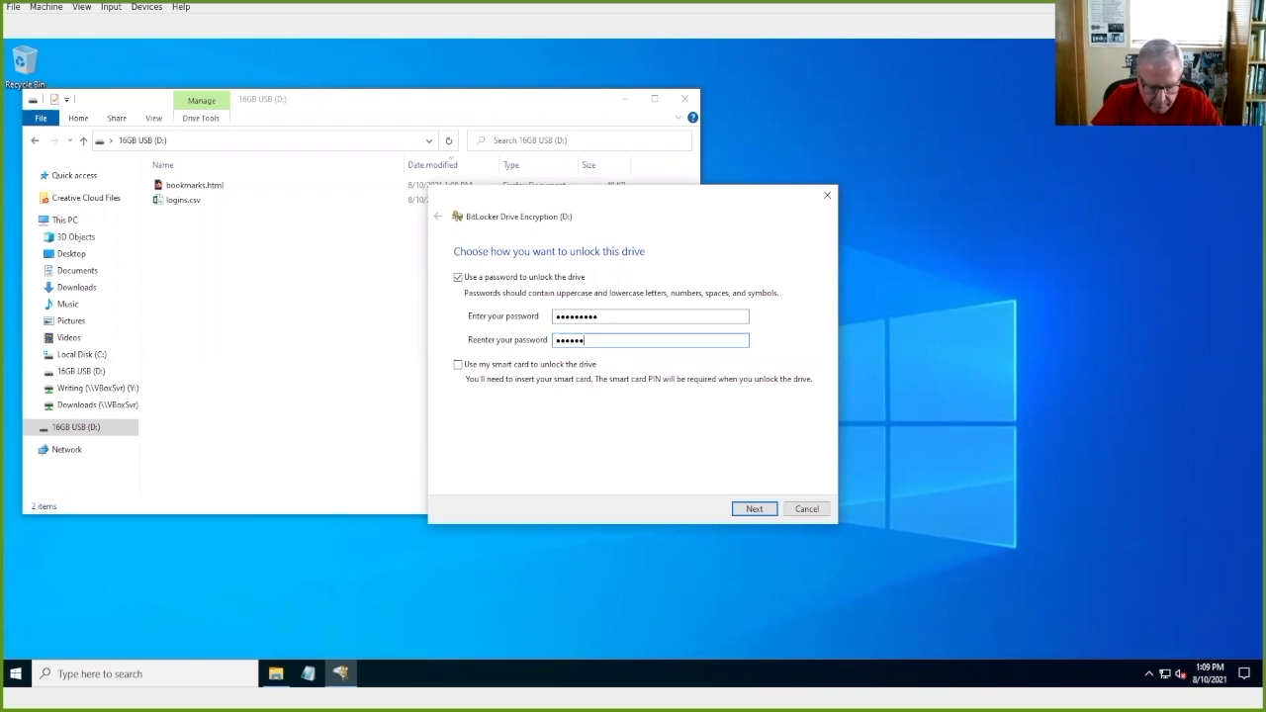
text(••)
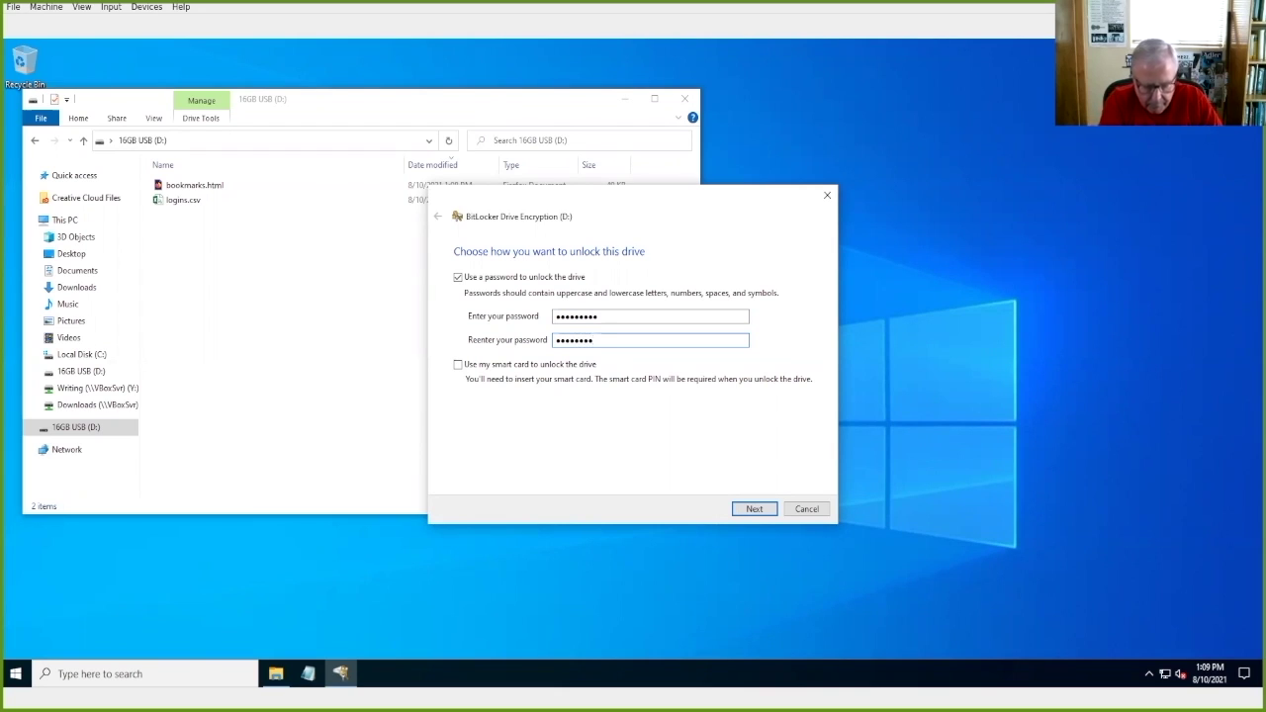
text(•)
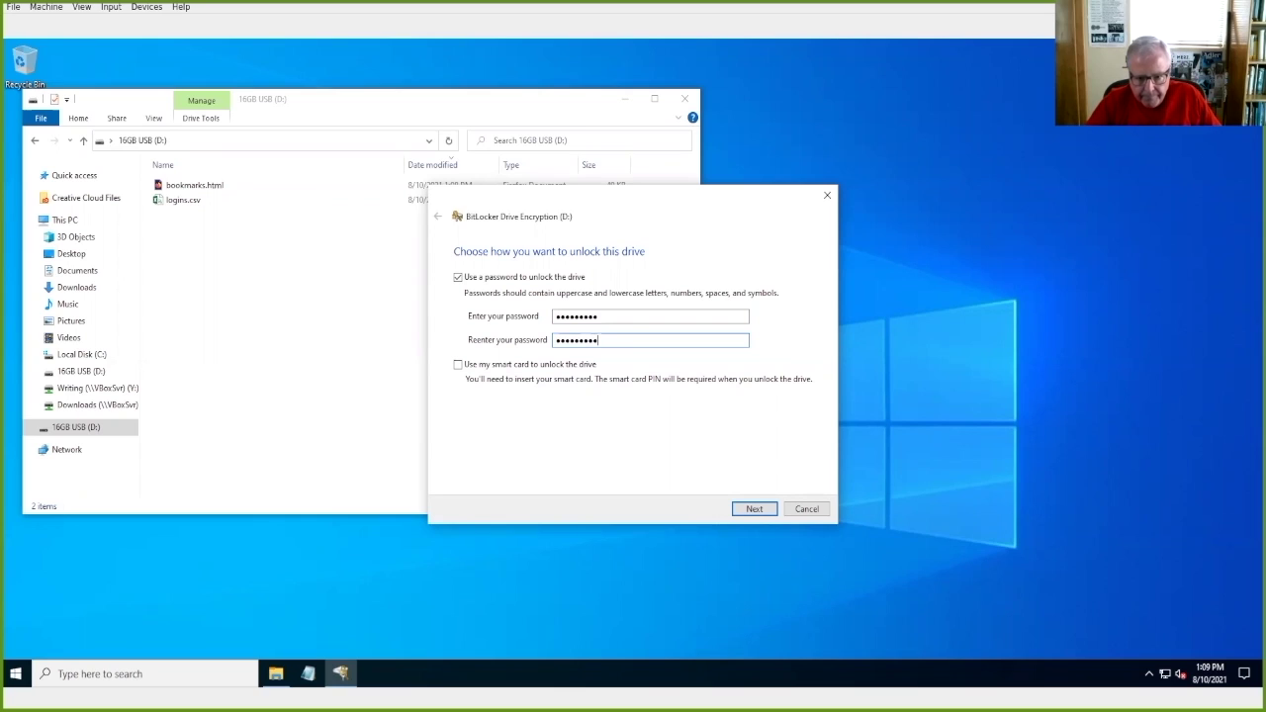
click(751, 508)
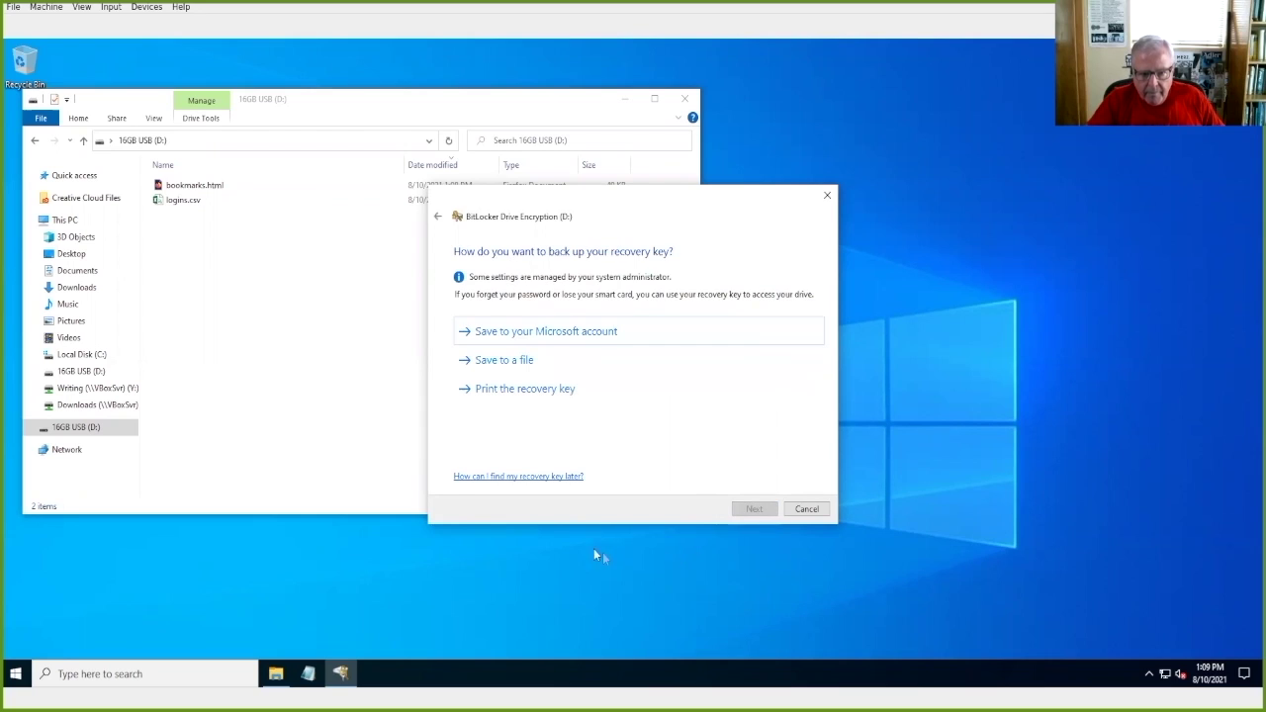
Step: Choose to save the recovery key to a file, browsing to the Documents folder
click(494, 364)
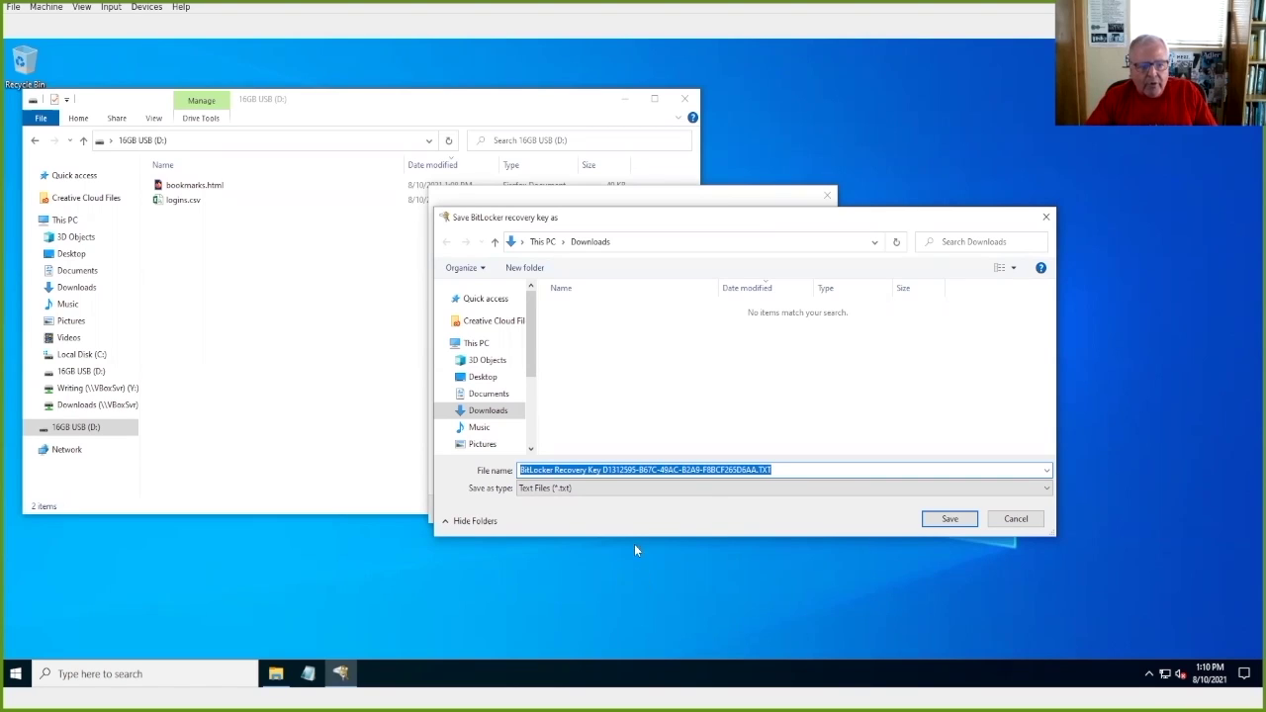
click(481, 381)
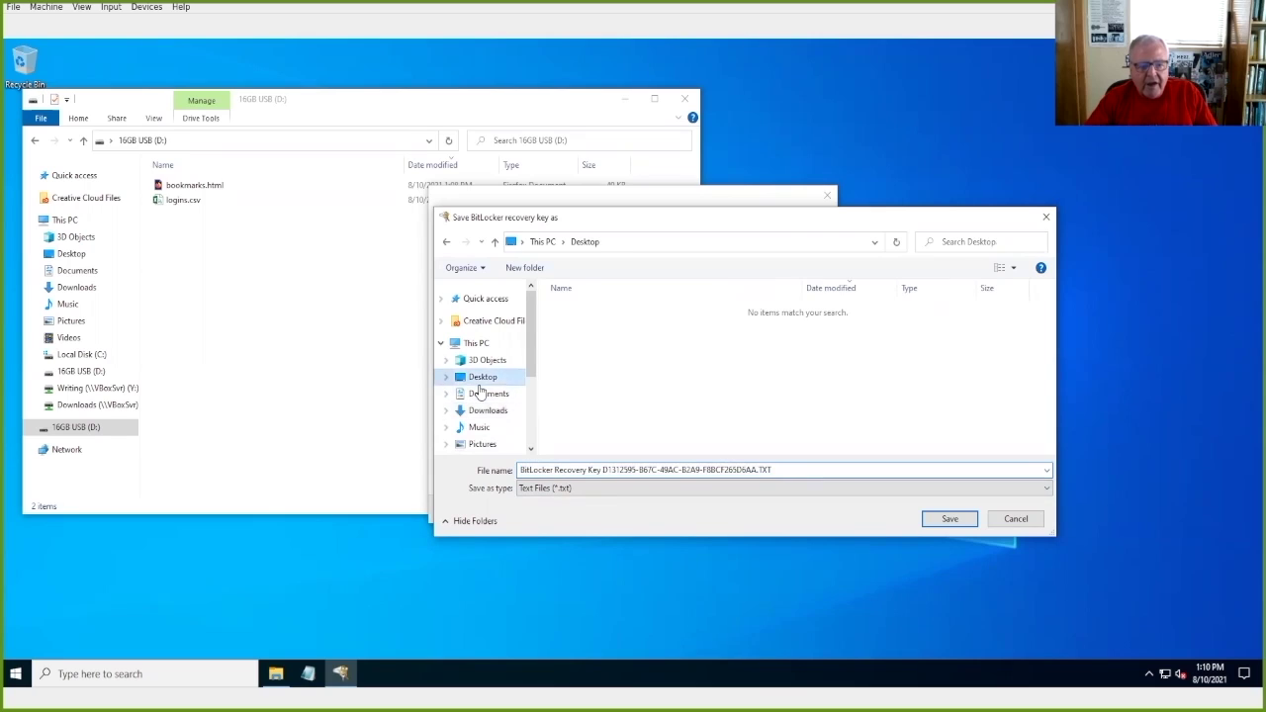
click(500, 394)
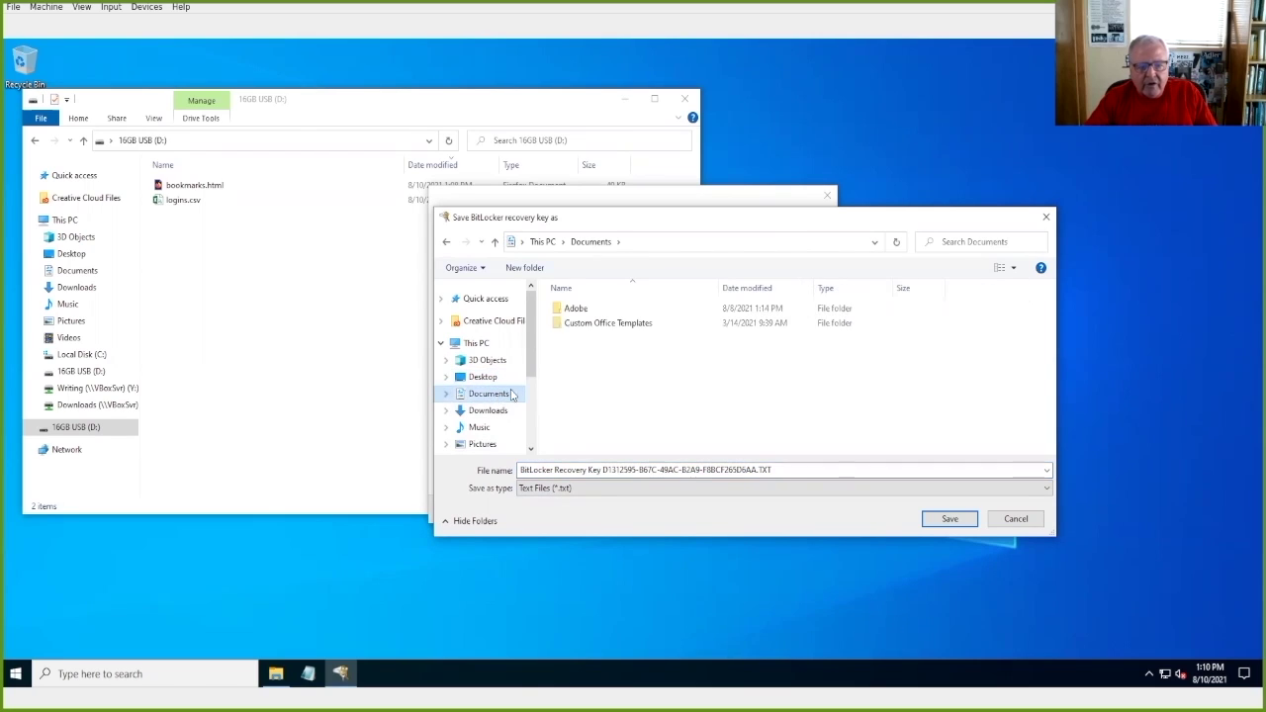
Step: Save the recovery key, then encrypt used space only in Compatible mode and start encrypting
click(949, 520)
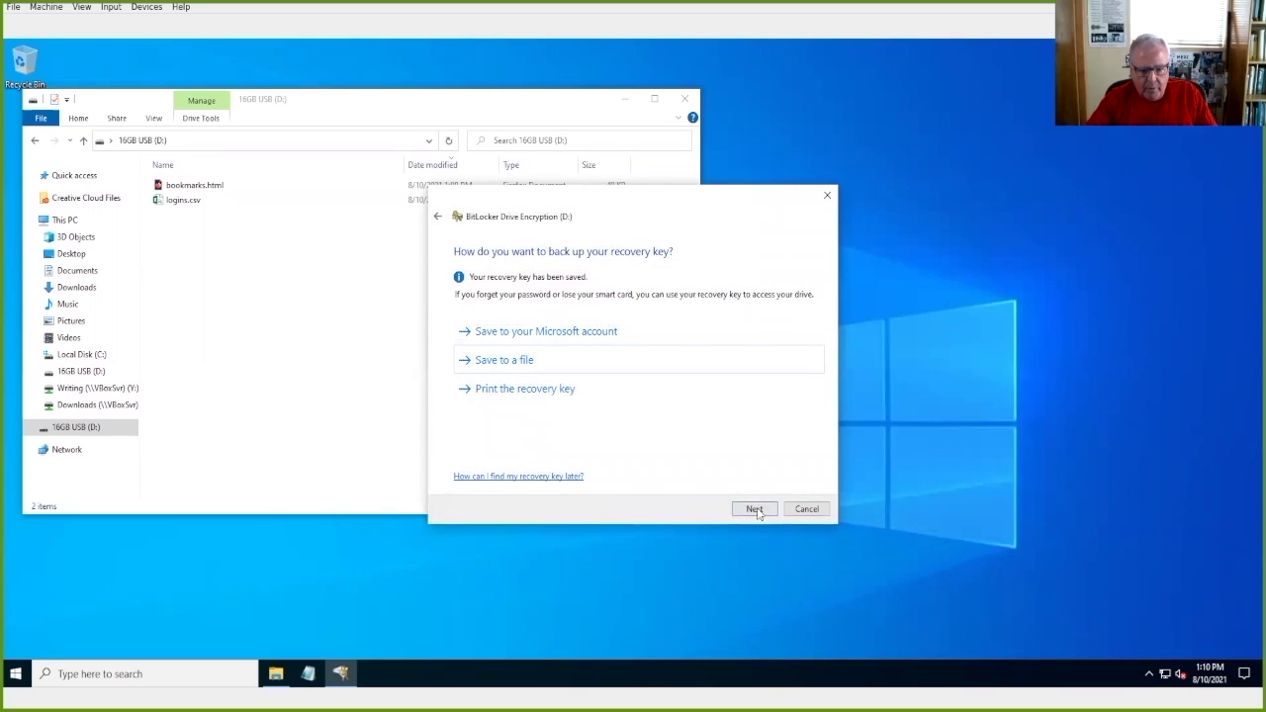
click(755, 510)
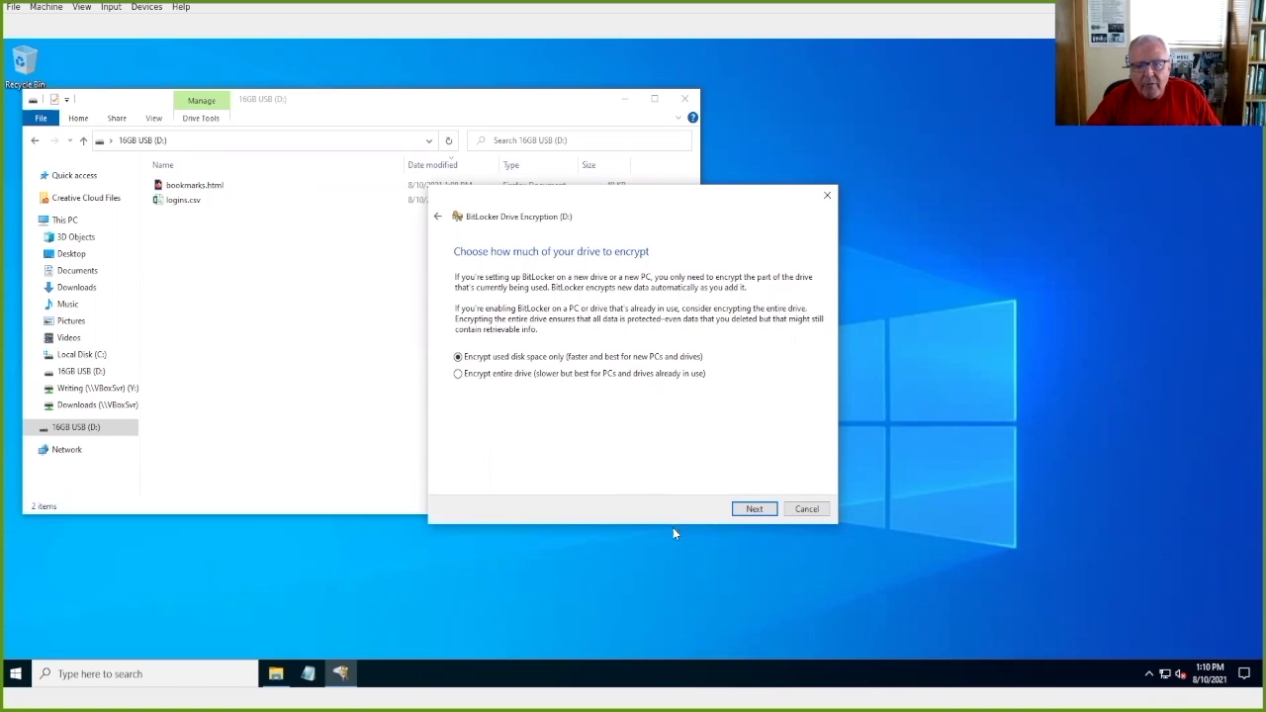
click(756, 510)
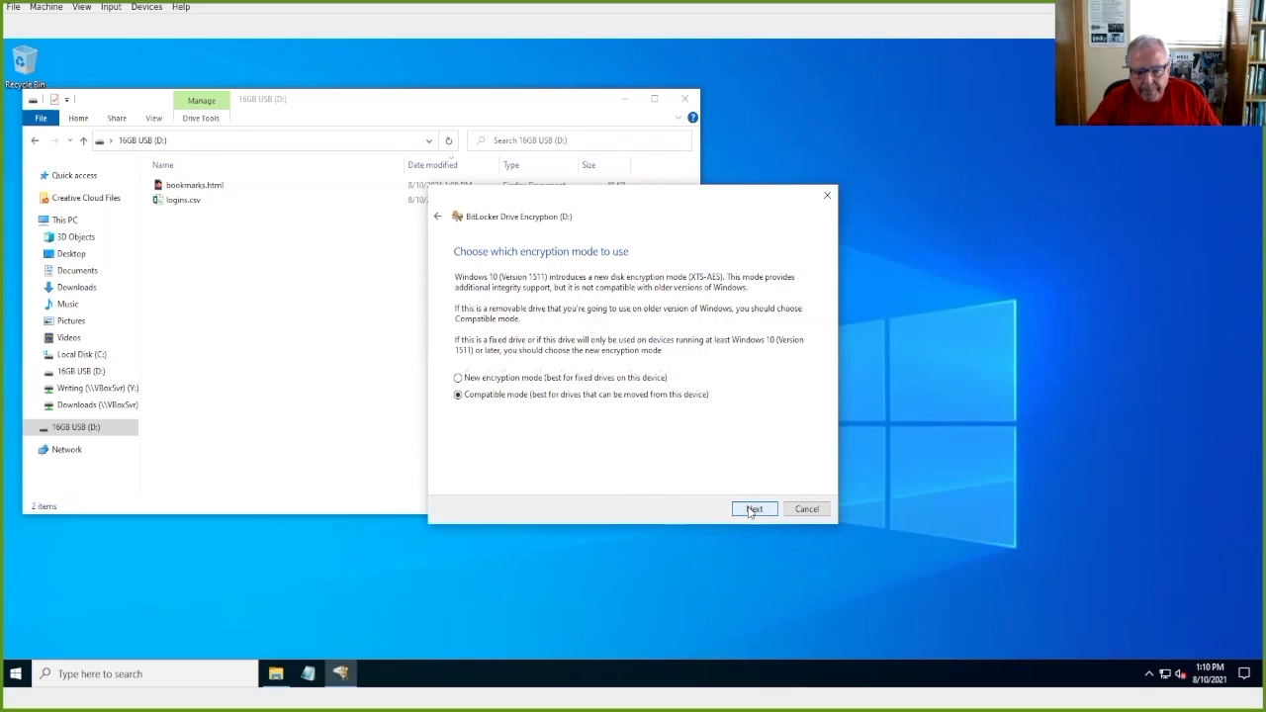
click(752, 510)
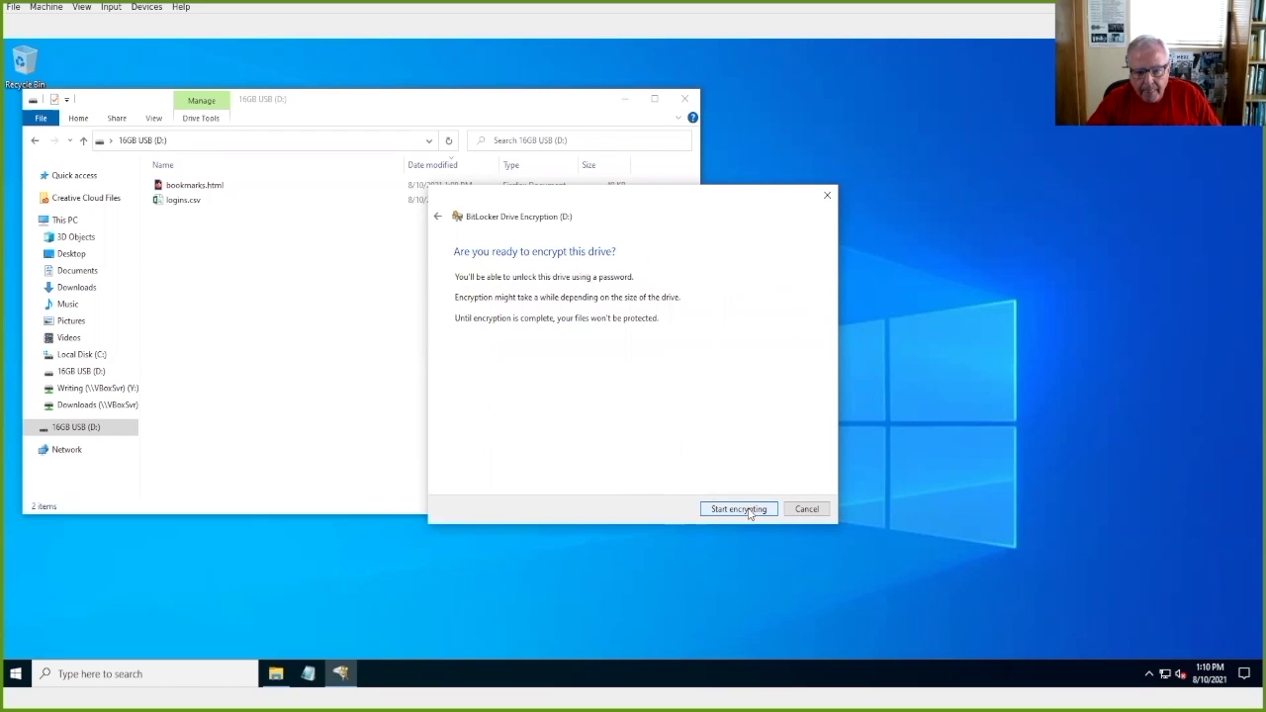
click(749, 510)
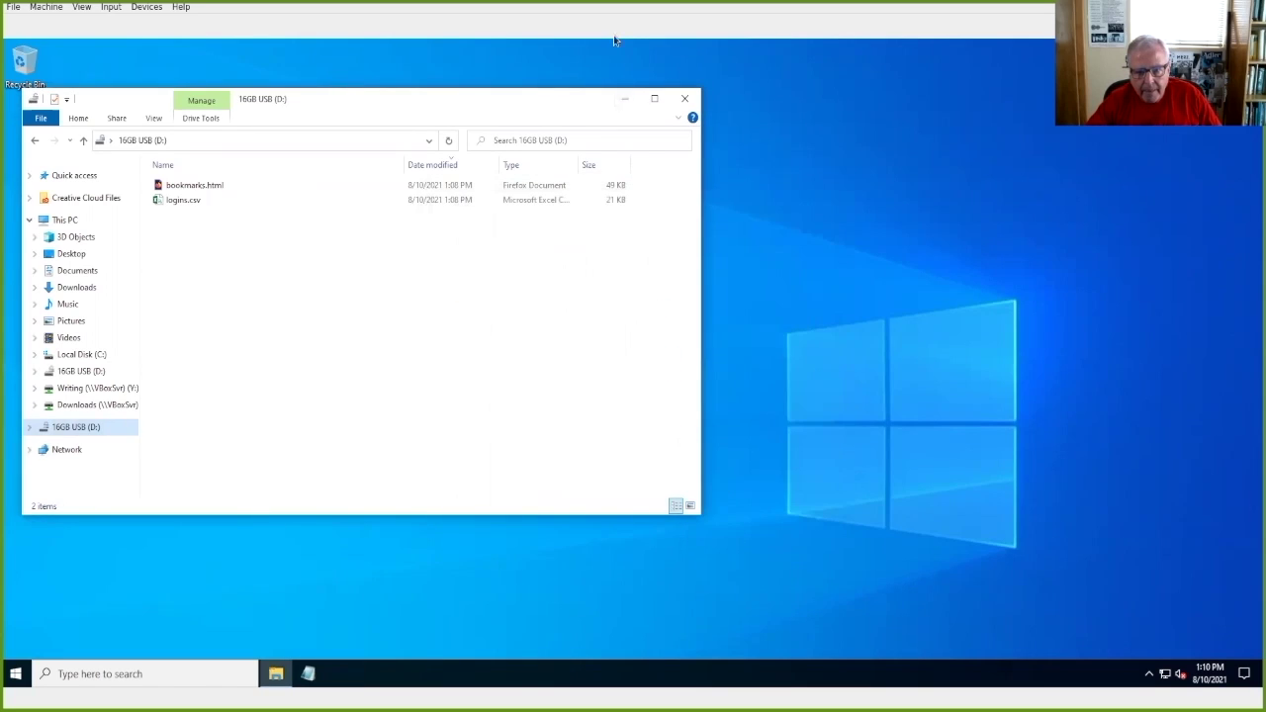
Step: Close Explorer, wait for 'Encryption of D: is complete', and dismiss the notice
click(684, 98)
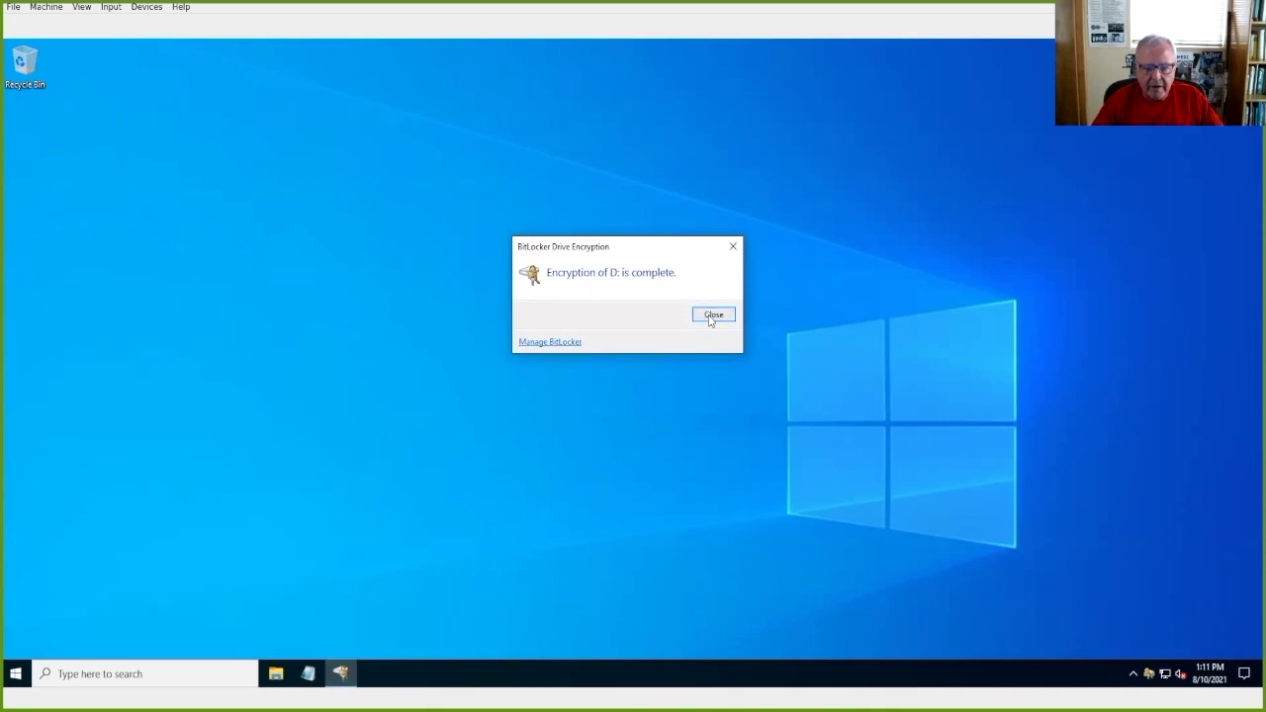
click(712, 315)
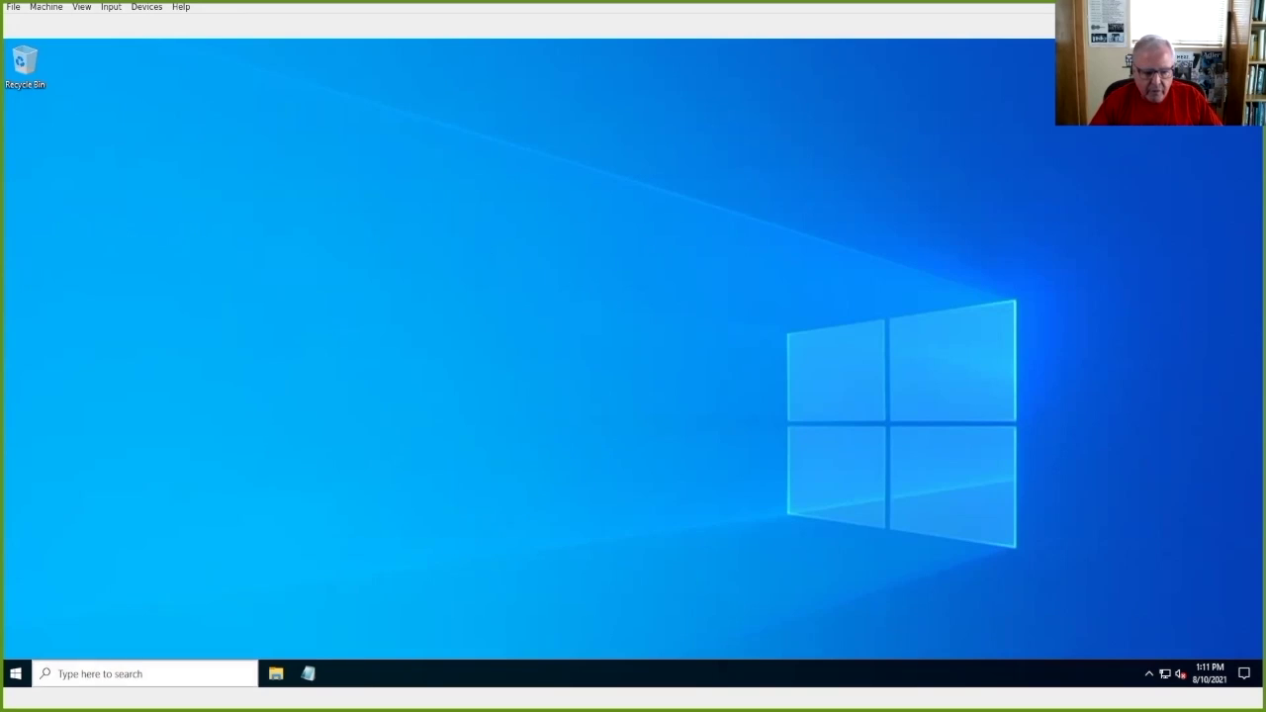
Step: Eject 16GB USB (D:) from File Explorer, close the window, and dismiss the access-denied error
click(276, 673)
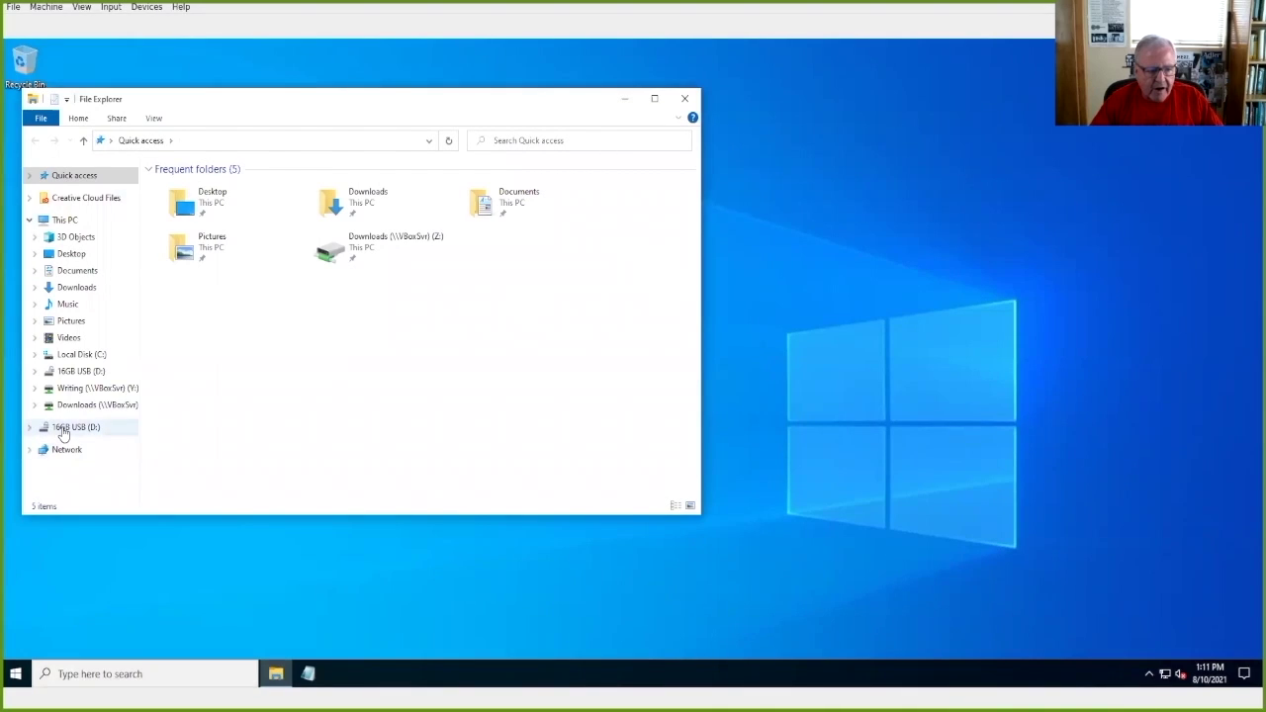
right_click(62, 430)
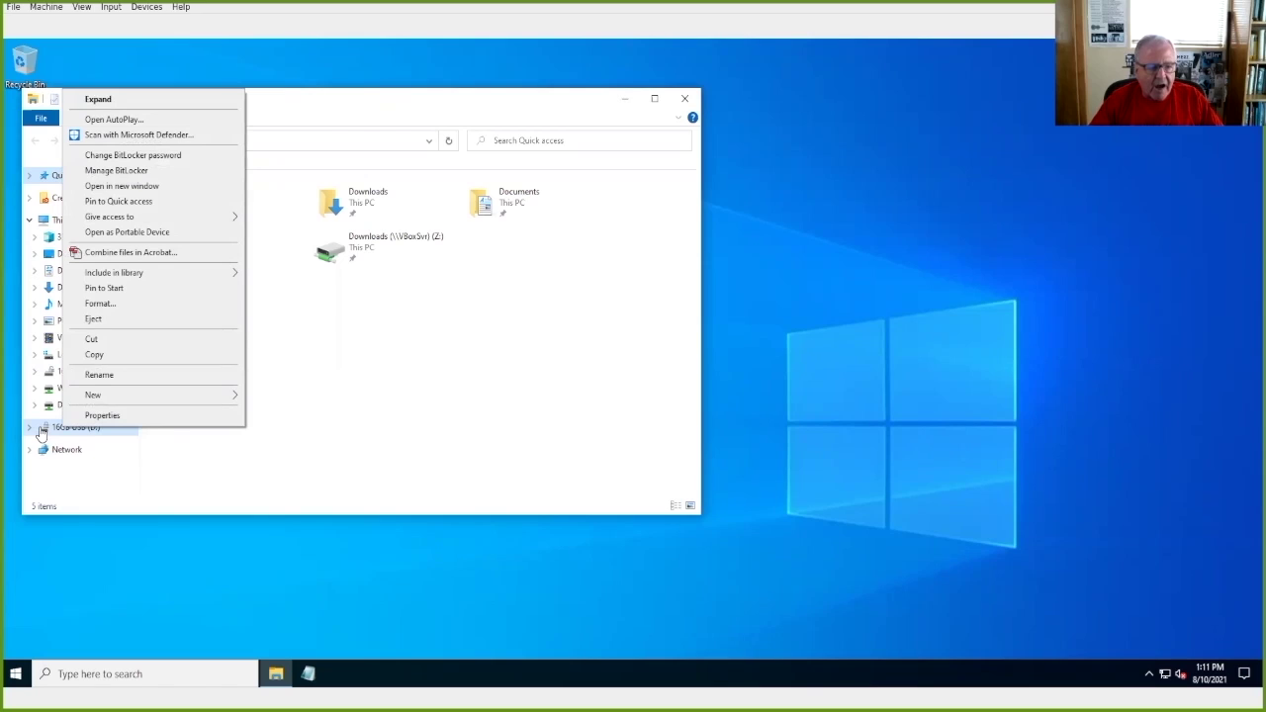
click(92, 320)
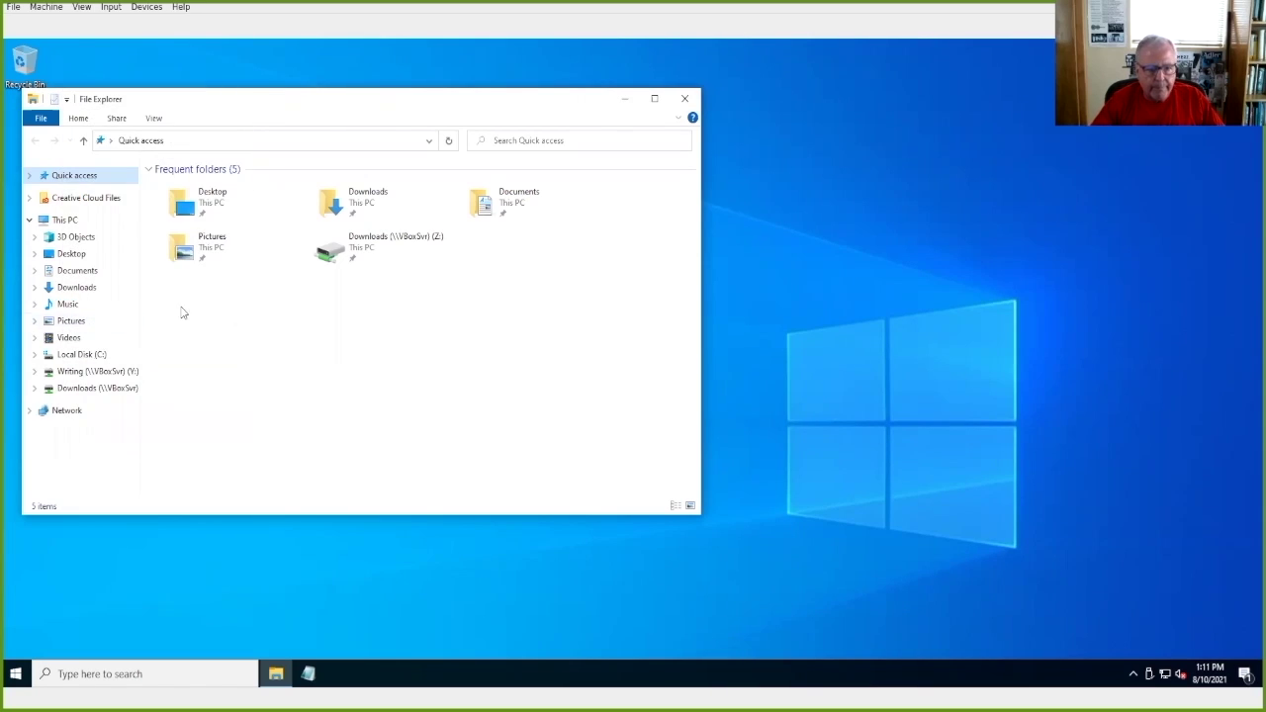
click(684, 98)
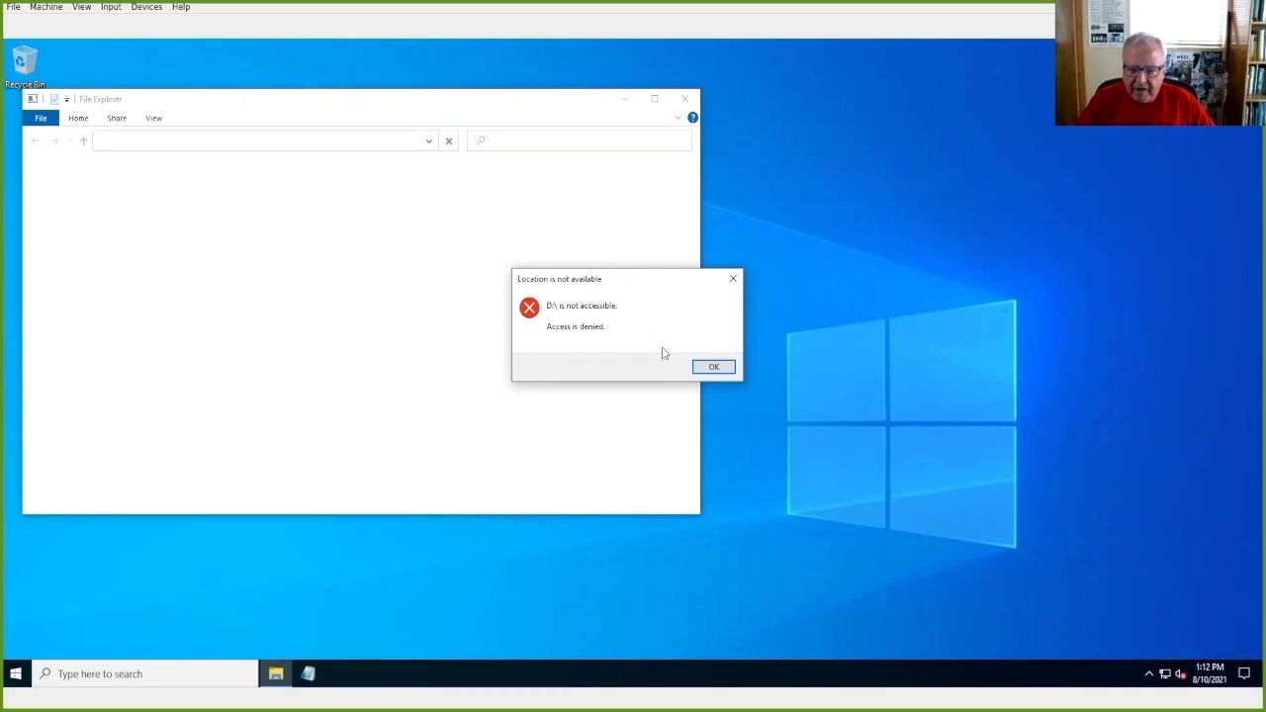
click(722, 367)
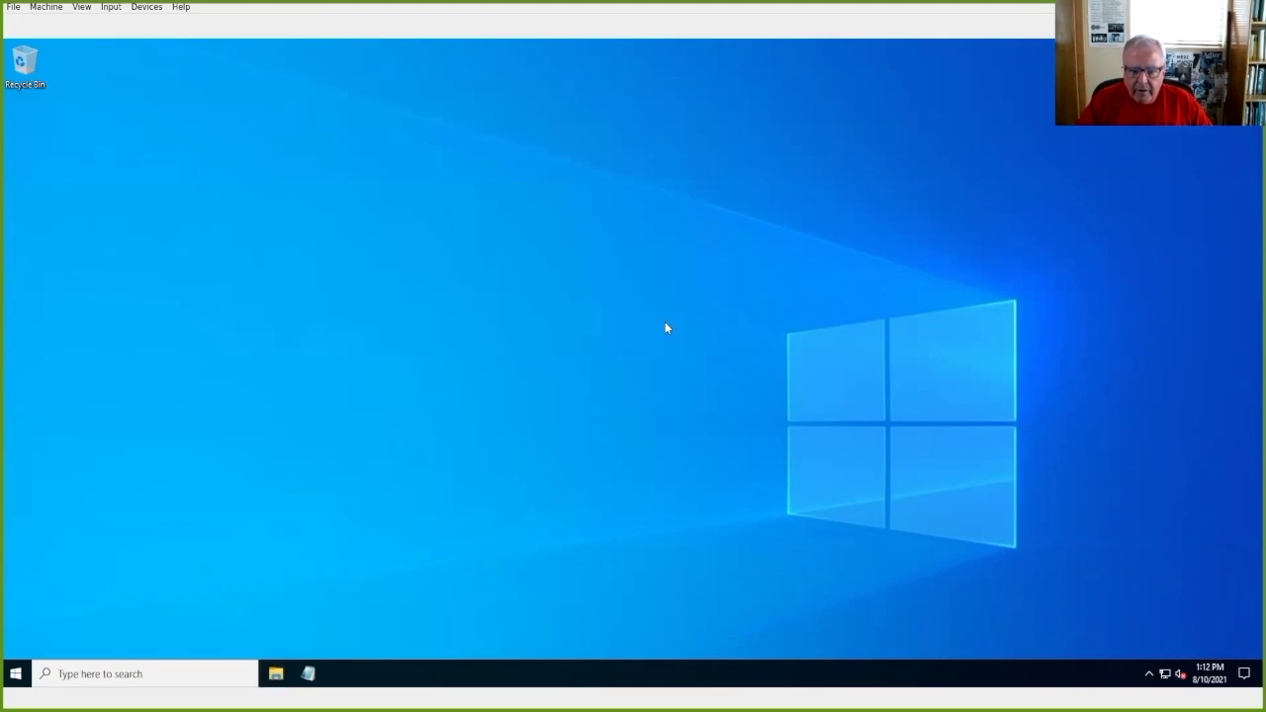
Step: Unlock the D: drive with its password via Manage BitLocker, then close both windows
click(120, 675)
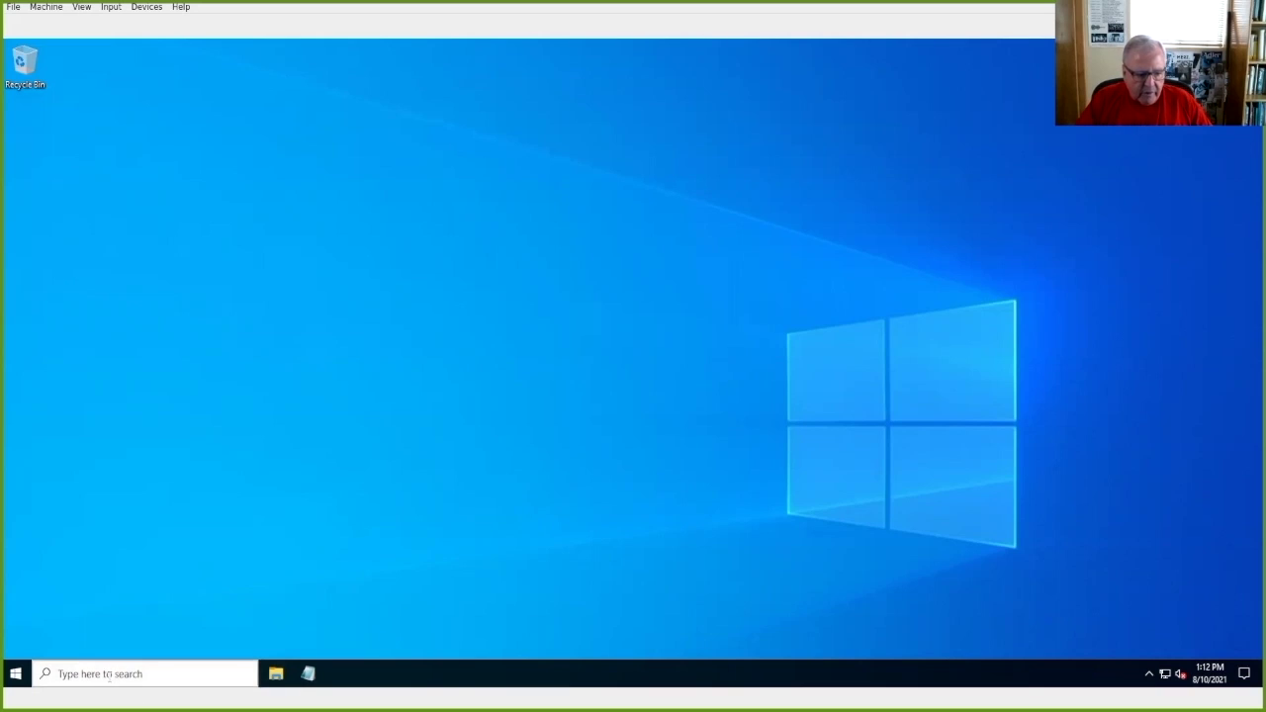
text(bi)
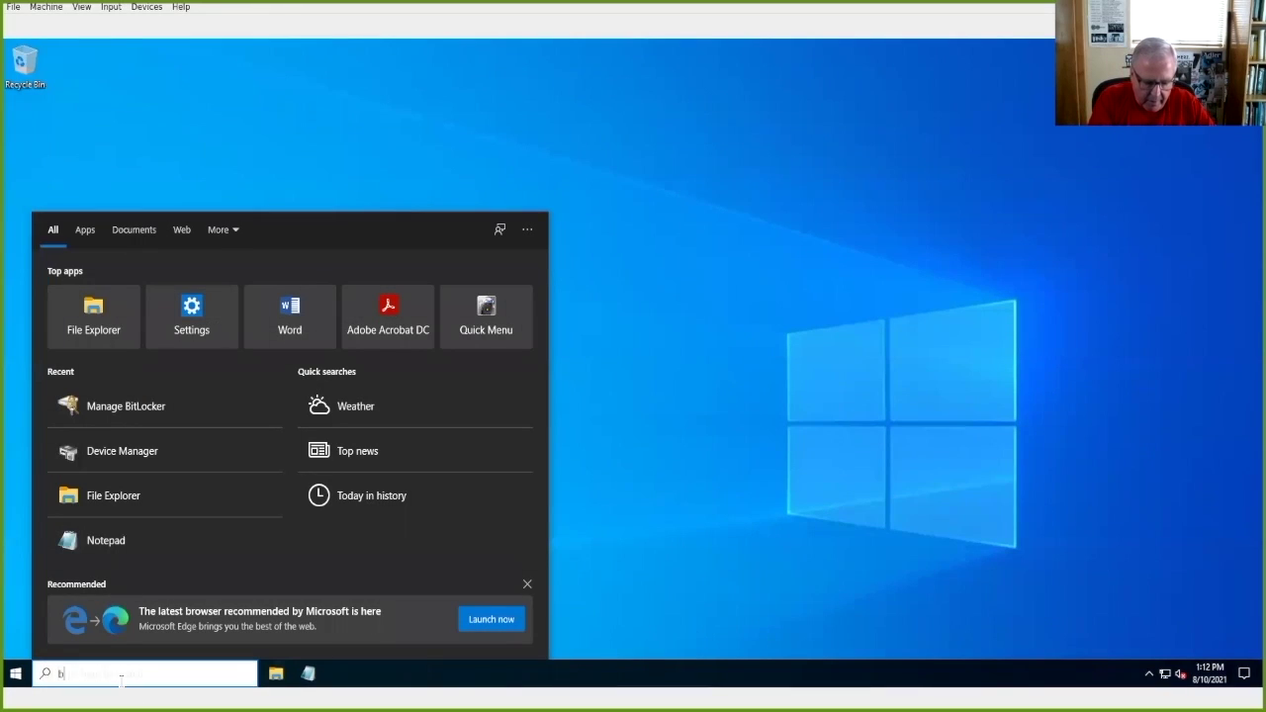
text(t)
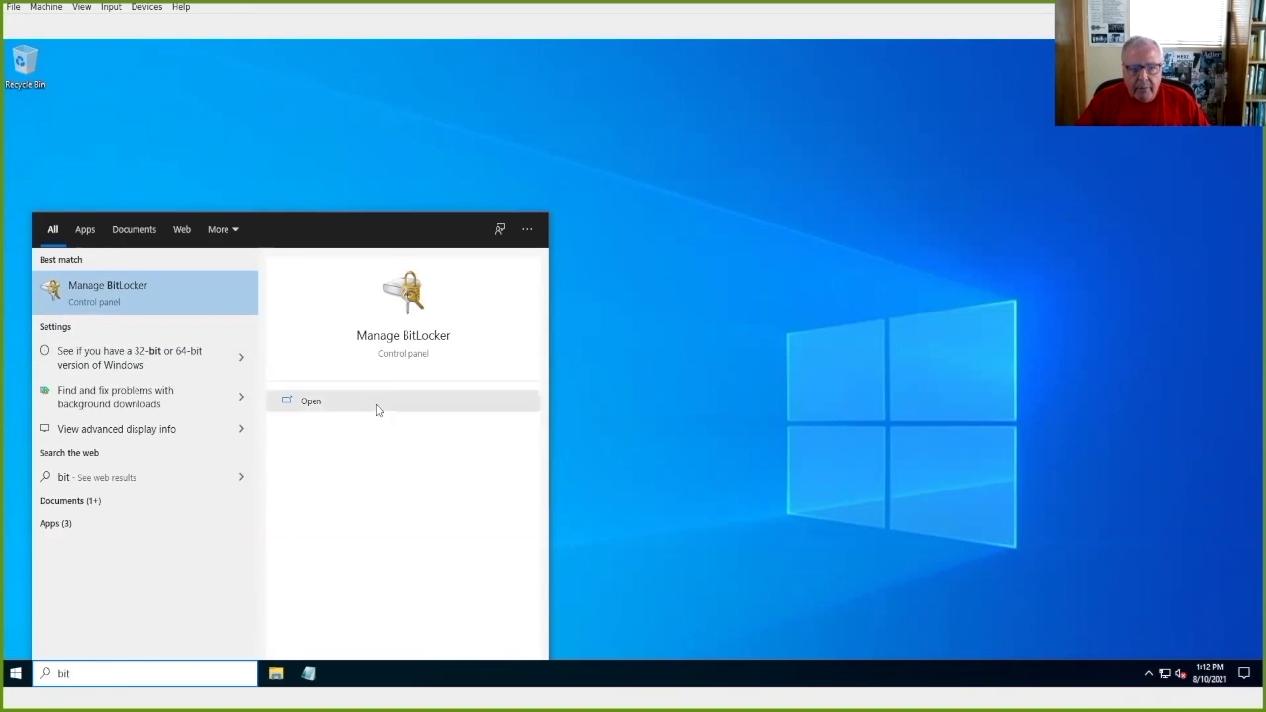
click(404, 336)
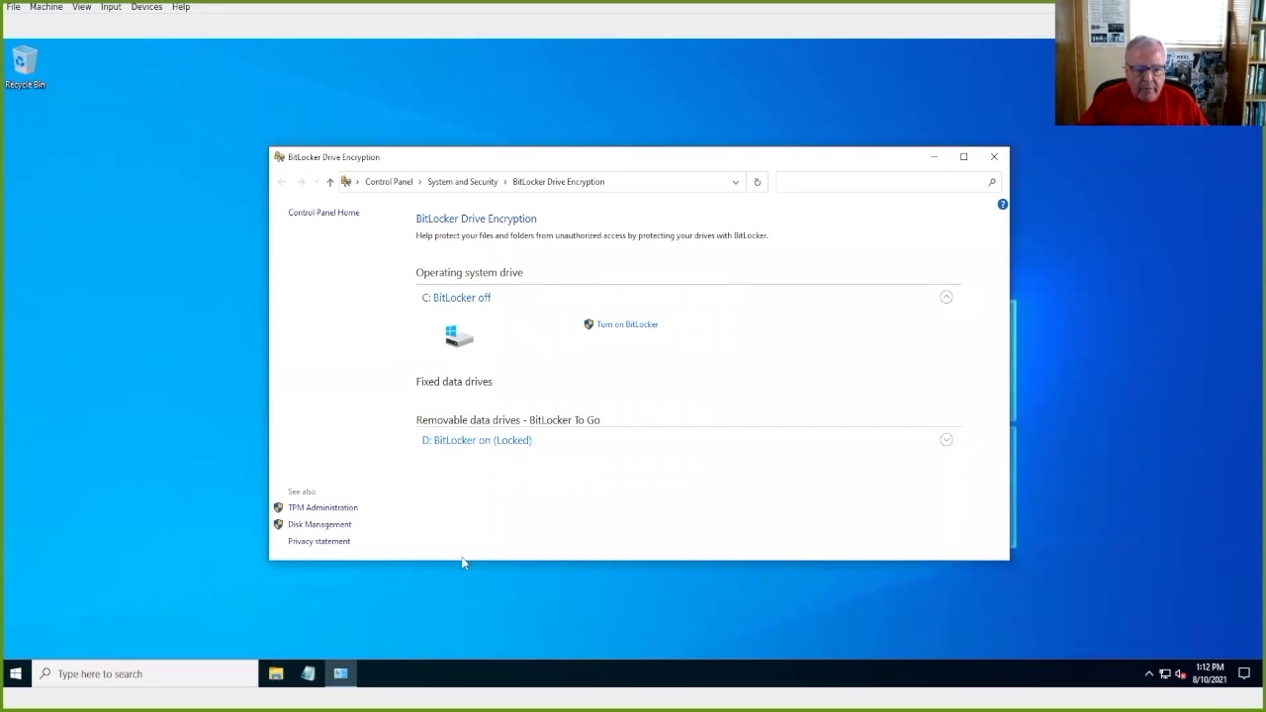
click(479, 444)
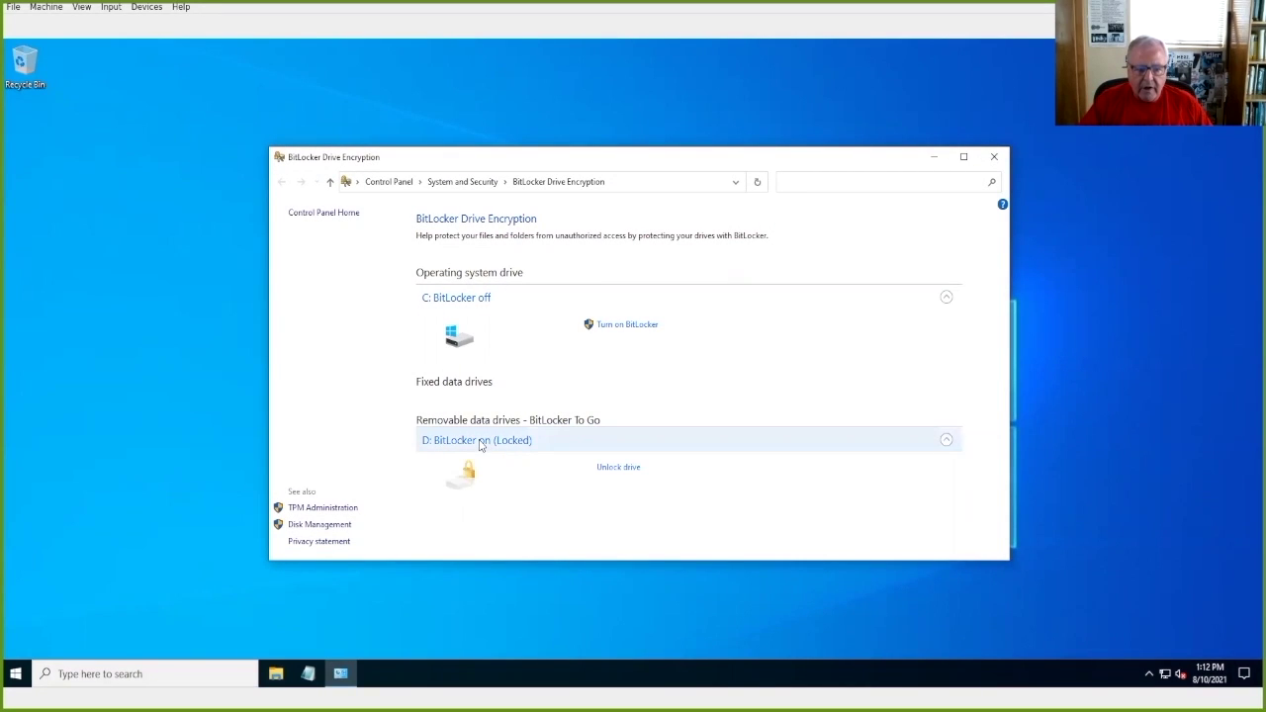
click(618, 468)
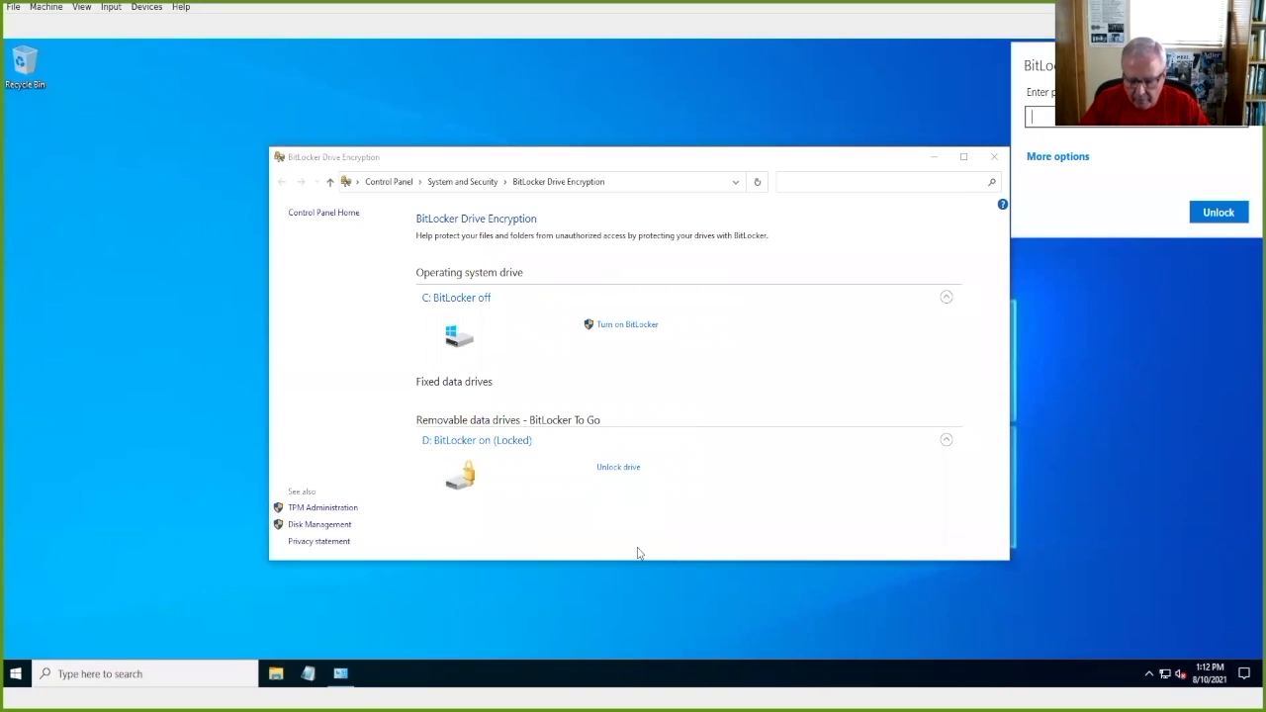
text(••)
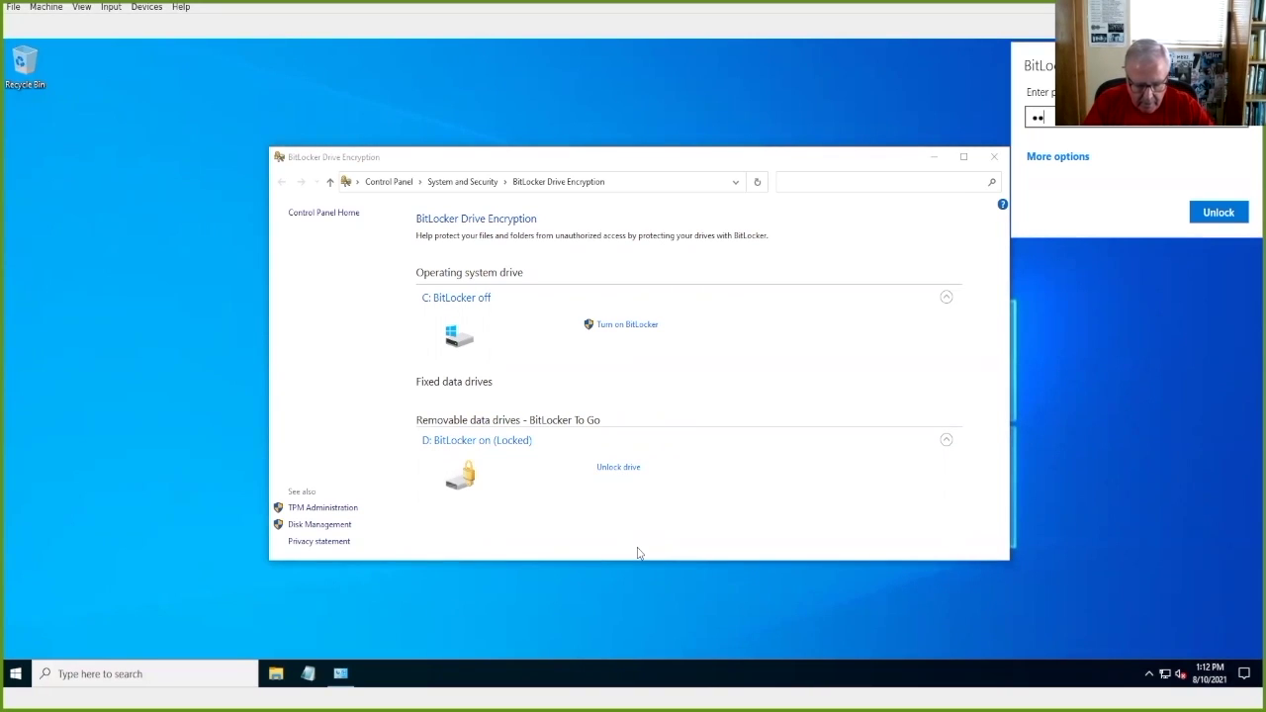
text(•)
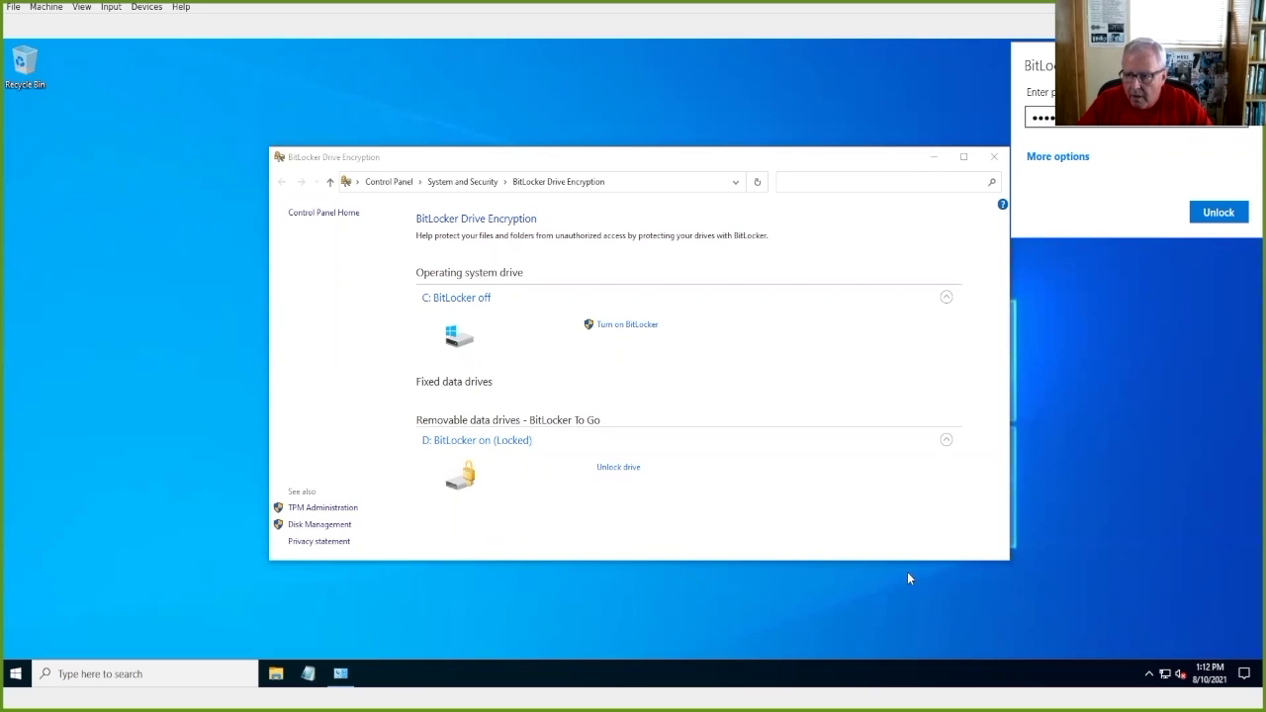
click(1218, 211)
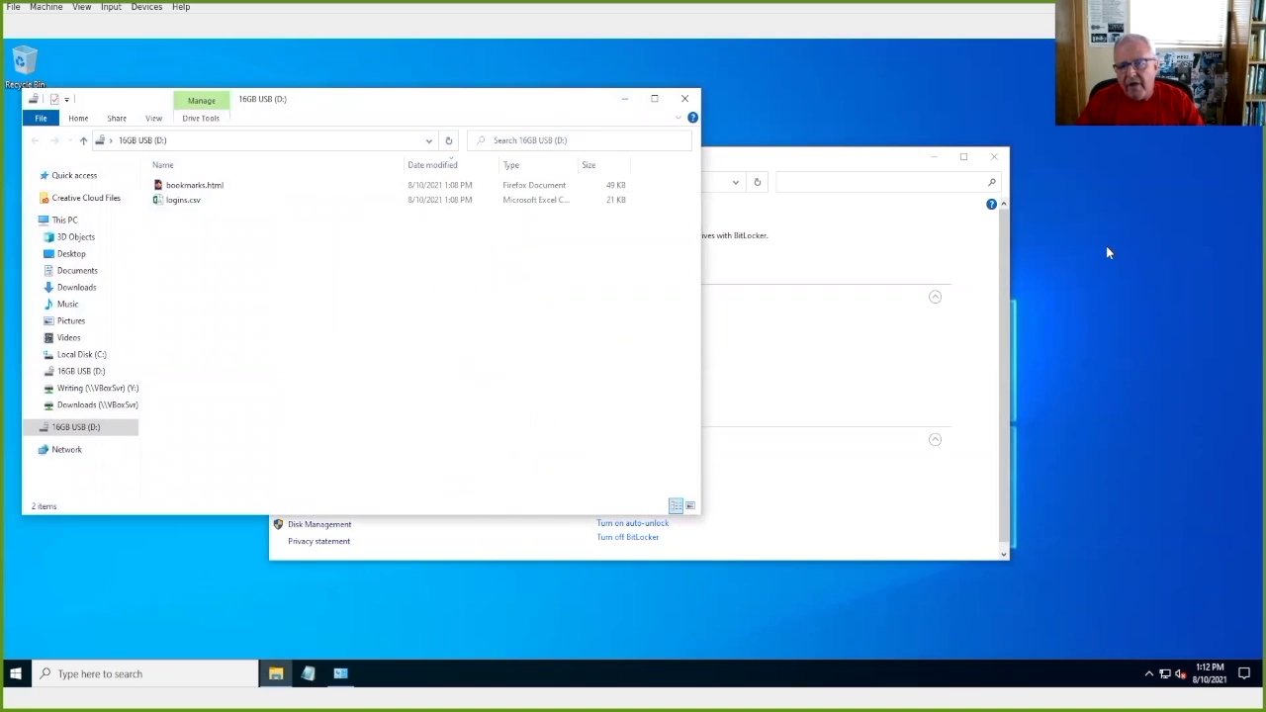
click(686, 99)
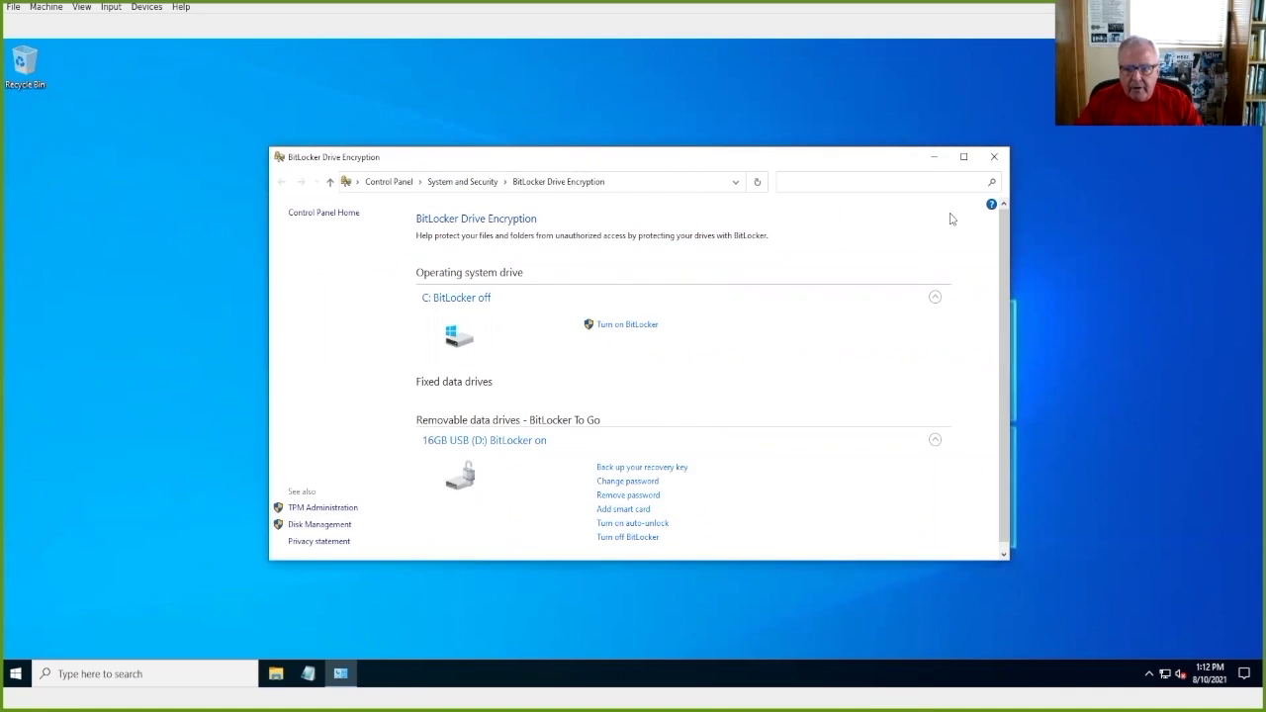
click(993, 158)
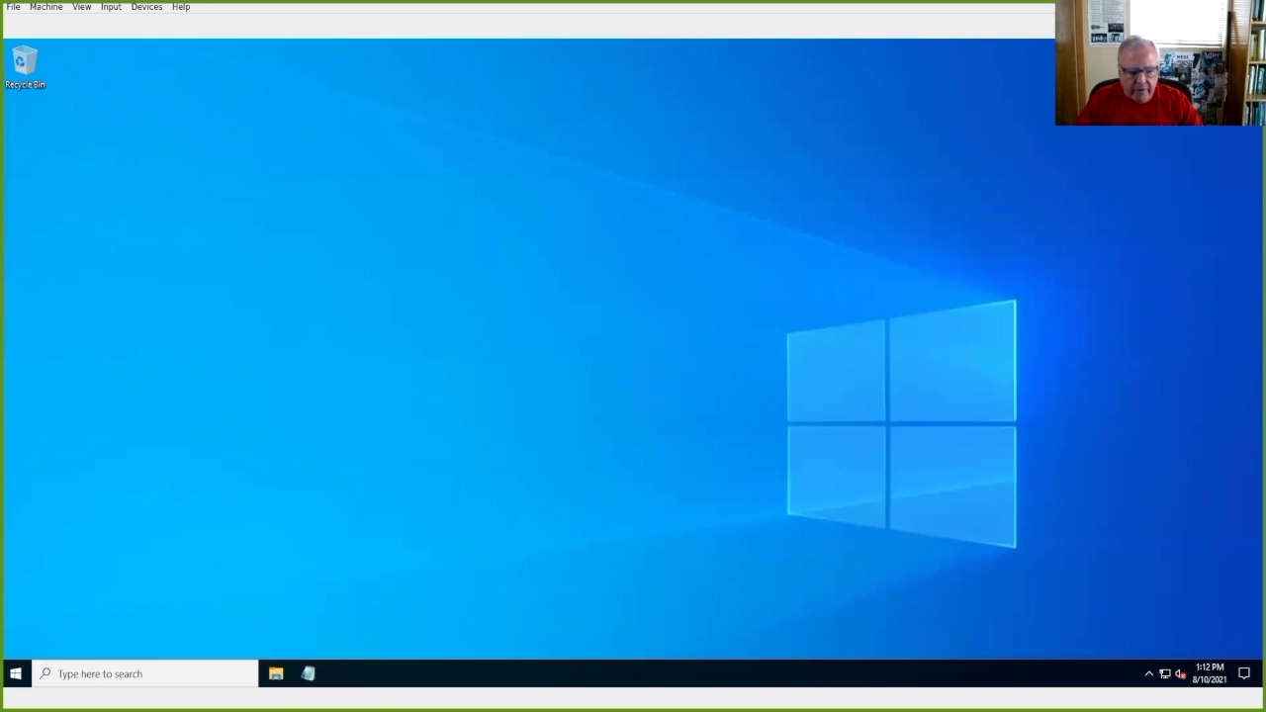
Step: Eject 16GB USB (D:) from File Explorer, dismiss the safe-to-remove notice, and close Explorer
click(276, 674)
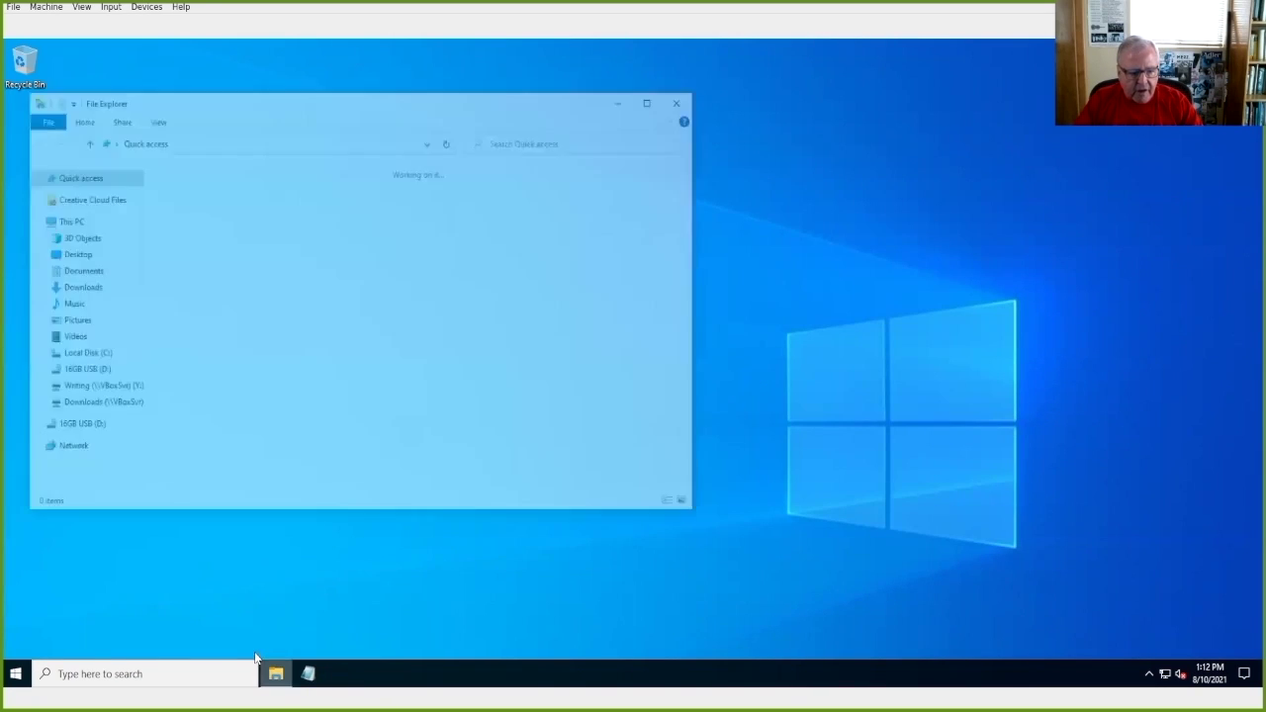
right_click(56, 427)
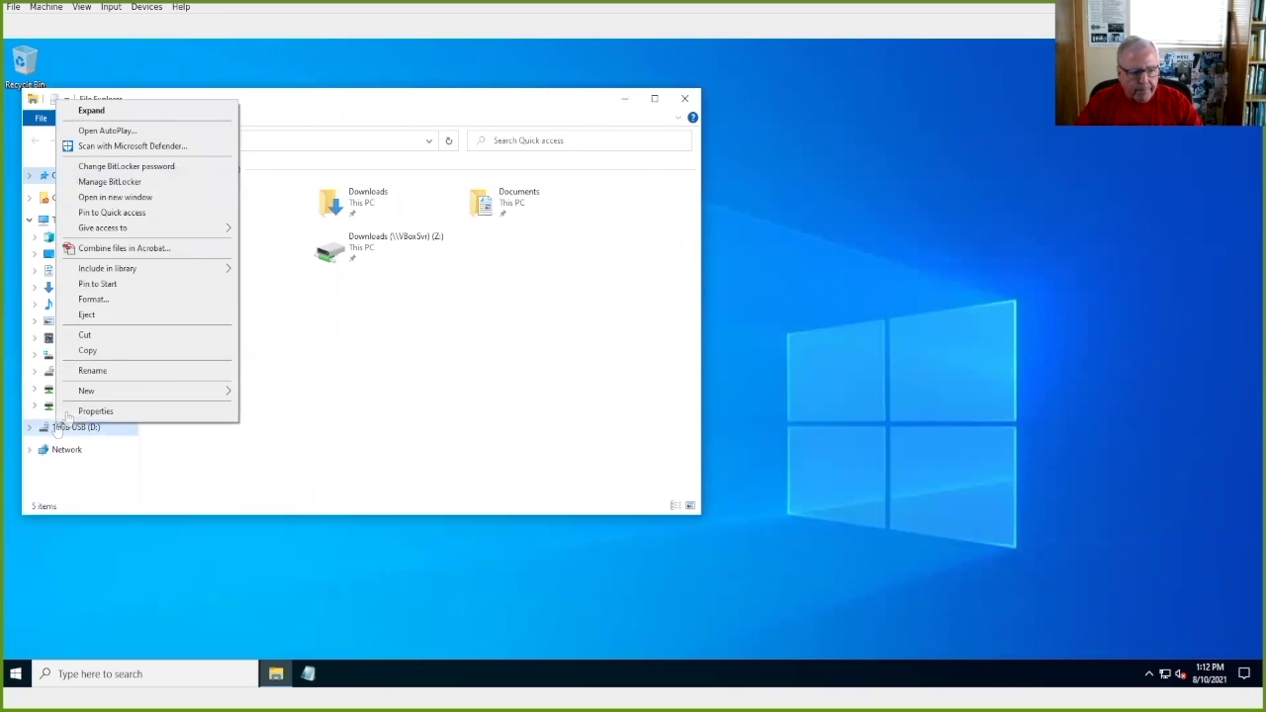
click(89, 315)
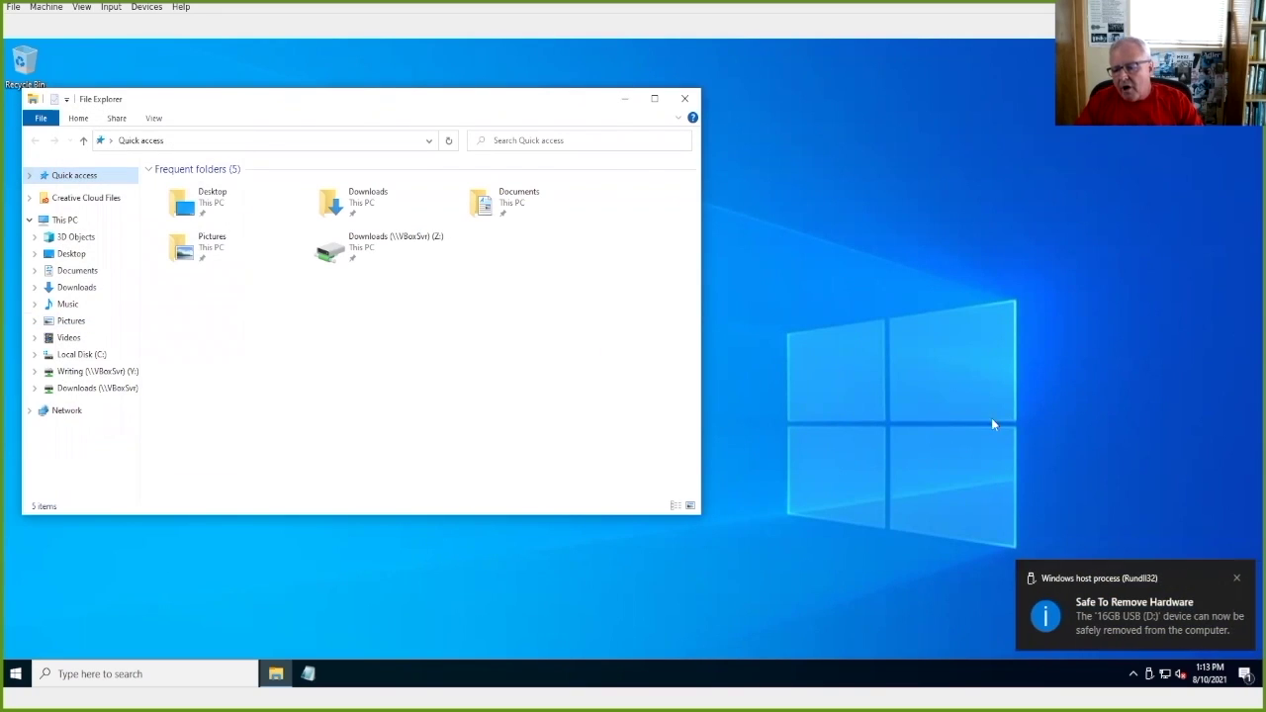
click(1237, 579)
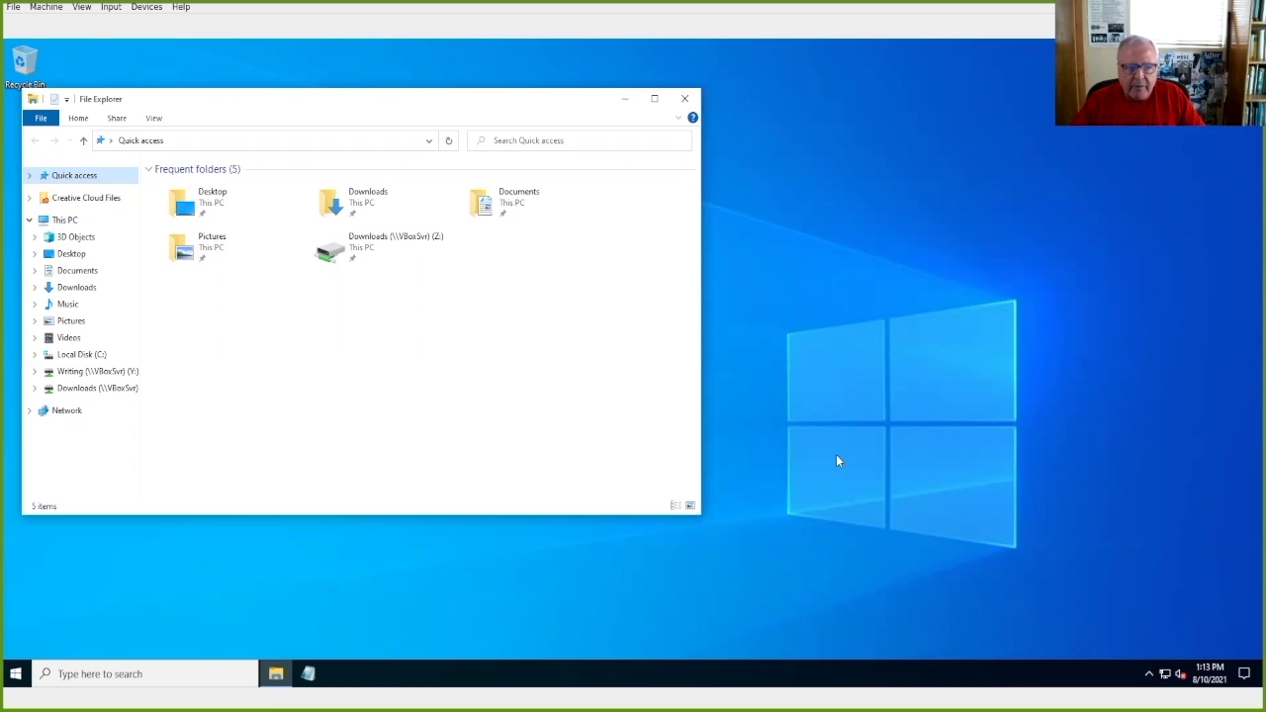
click(685, 98)
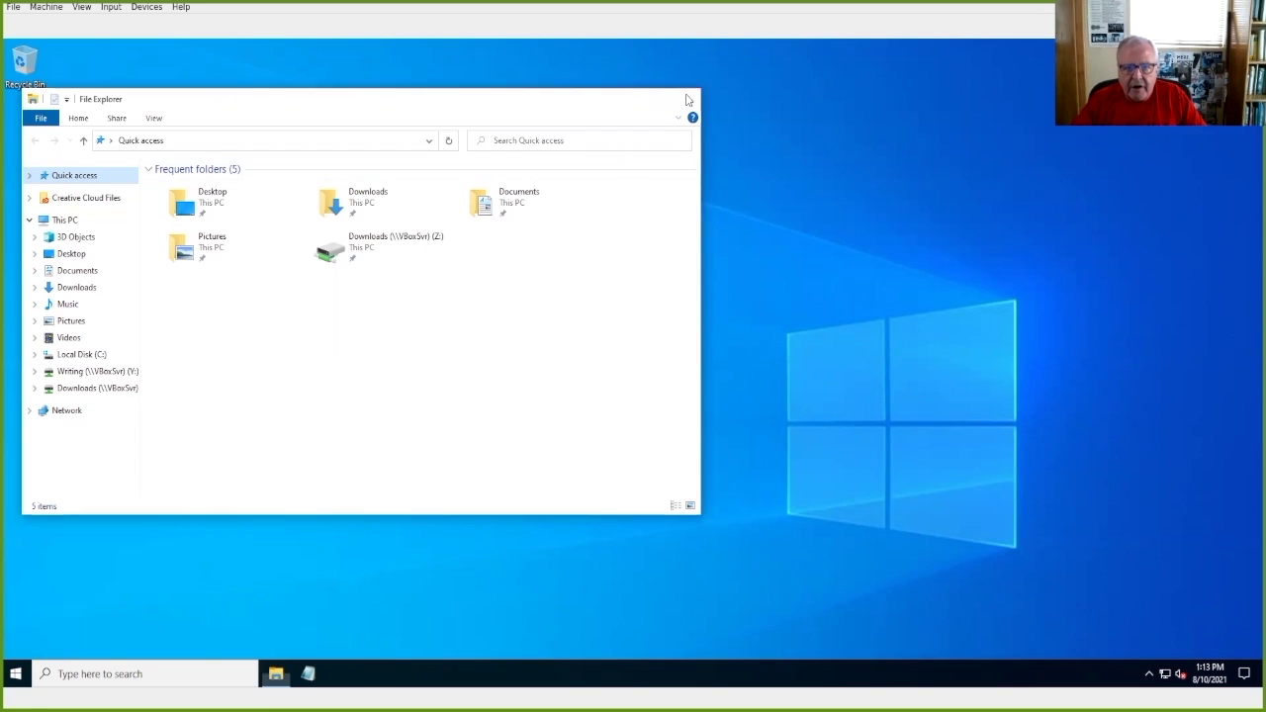